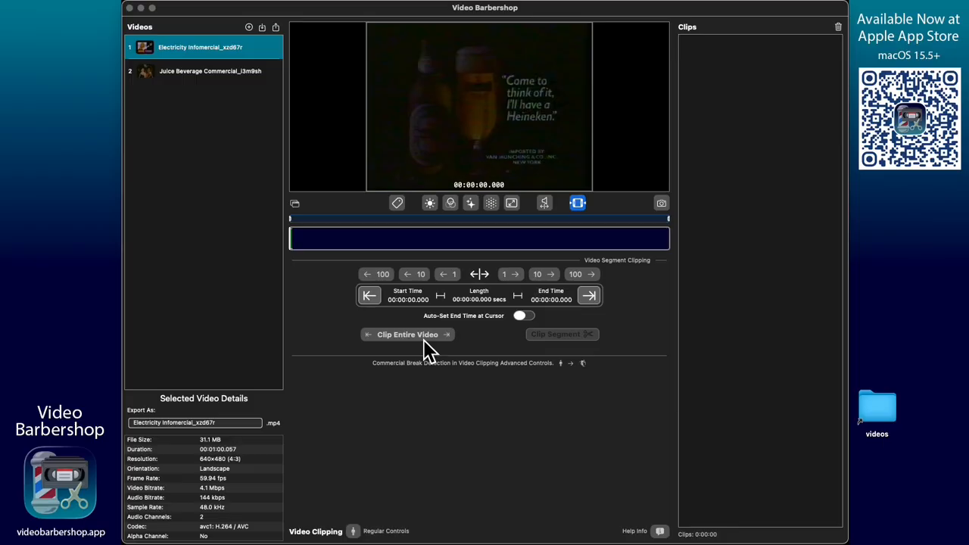
Preview the Electricity Infomercial video by scrubbing through its timeline
{"action": "left_click", "coordinate": [326, 240]}
{"action": "left_click_drag", "start_coordinate": [316, 242], "coordinate": [554, 246]}
{"action": "left_click_drag", "start_coordinate": [434, 243], "coordinate": [360, 244]}
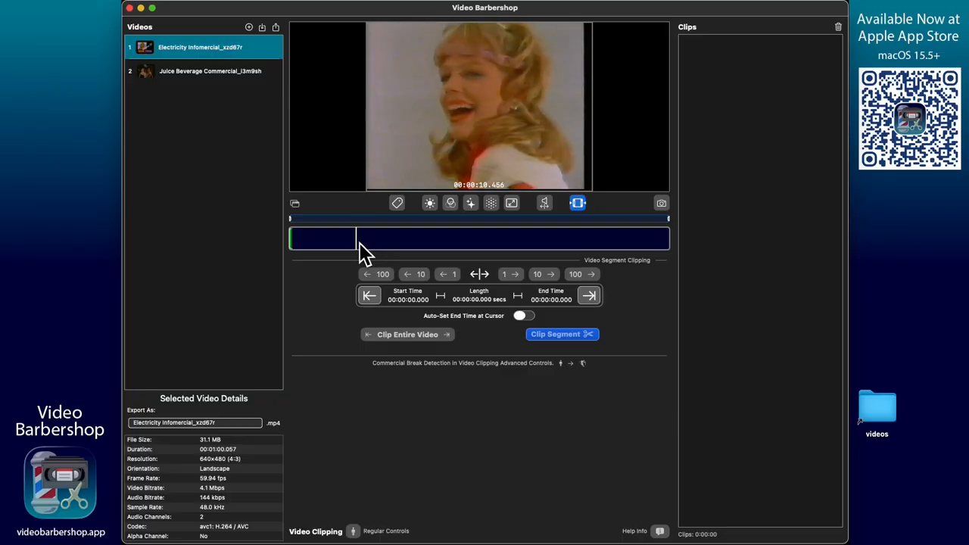
Clip the entire Juice Beverage Commercial video, and clip the entire Electricity Infomercial video as well
{"action": "left_click", "coordinate": [218, 78]}
{"action": "left_click_drag", "start_coordinate": [390, 244], "coordinate": [513, 256]}
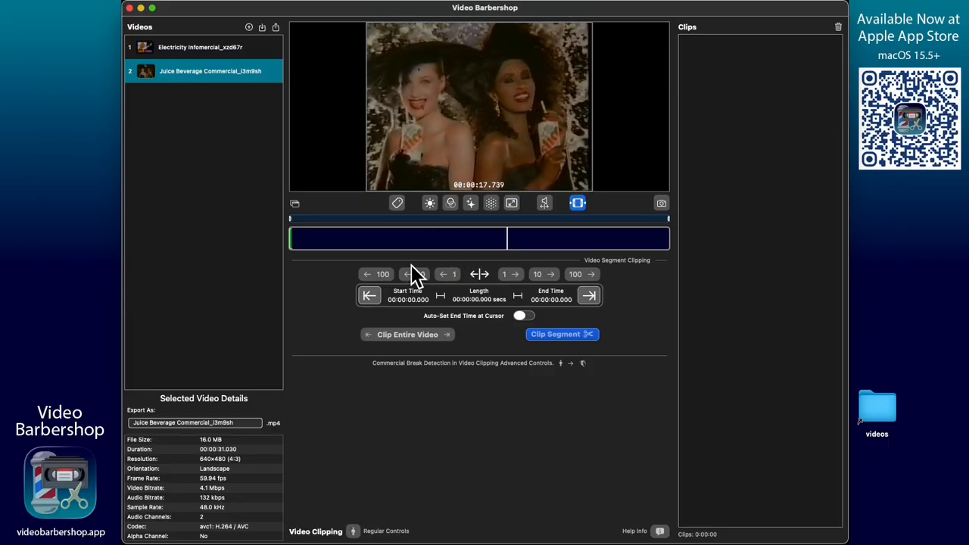
{"action": "left_click", "coordinate": [421, 338]}
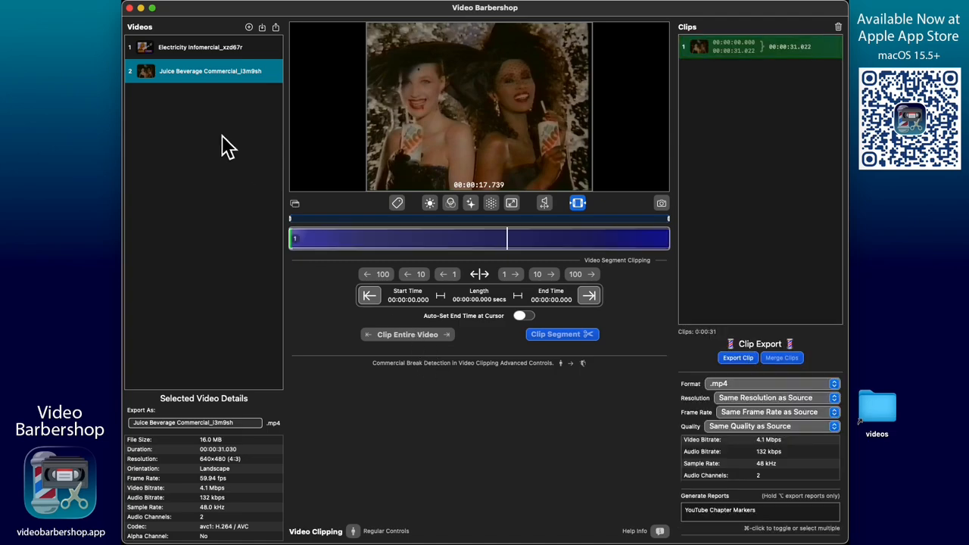
{"action": "left_click", "coordinate": [202, 54]}
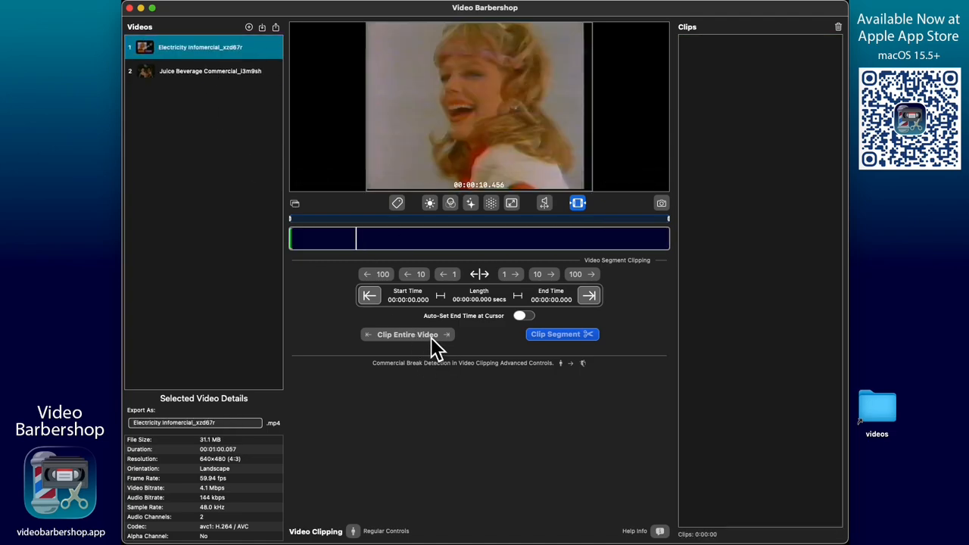
{"action": "left_click", "coordinate": [431, 337]}
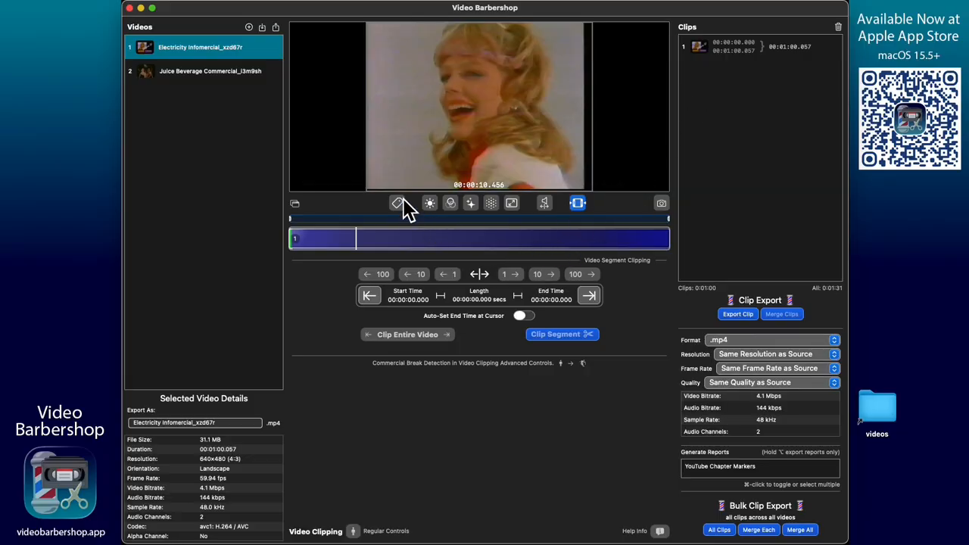
Place the Electricity Infomercial playhead just after the Shoe Town commercial ends, at about 00:00:30.376
{"action": "left_click", "coordinate": [225, 73]}
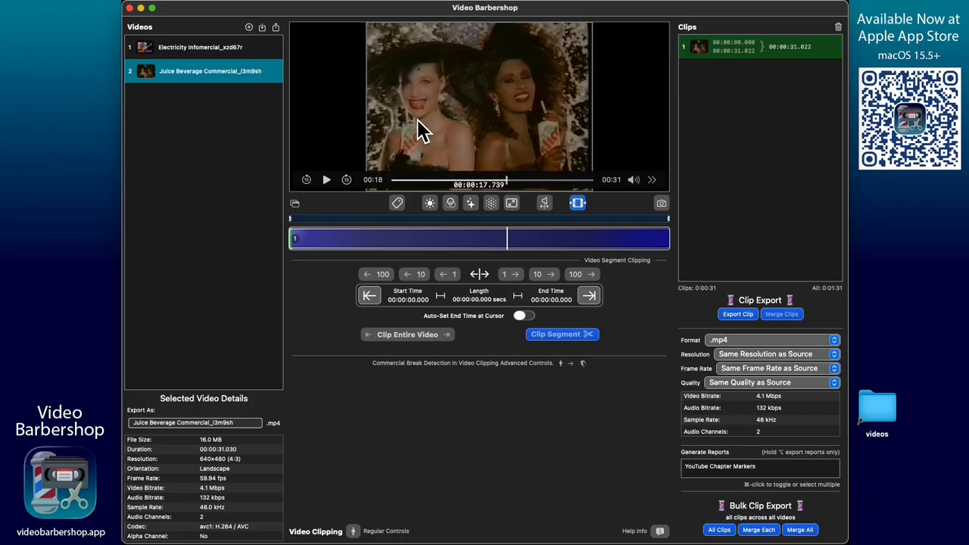
{"action": "left_click", "coordinate": [212, 51]}
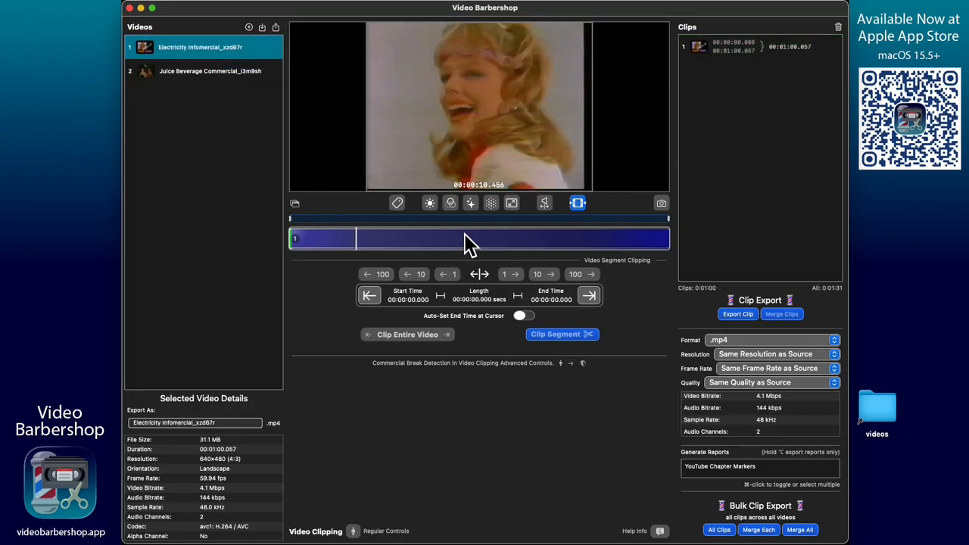
{"action": "left_click_drag", "start_coordinate": [464, 234], "coordinate": [481, 247]}
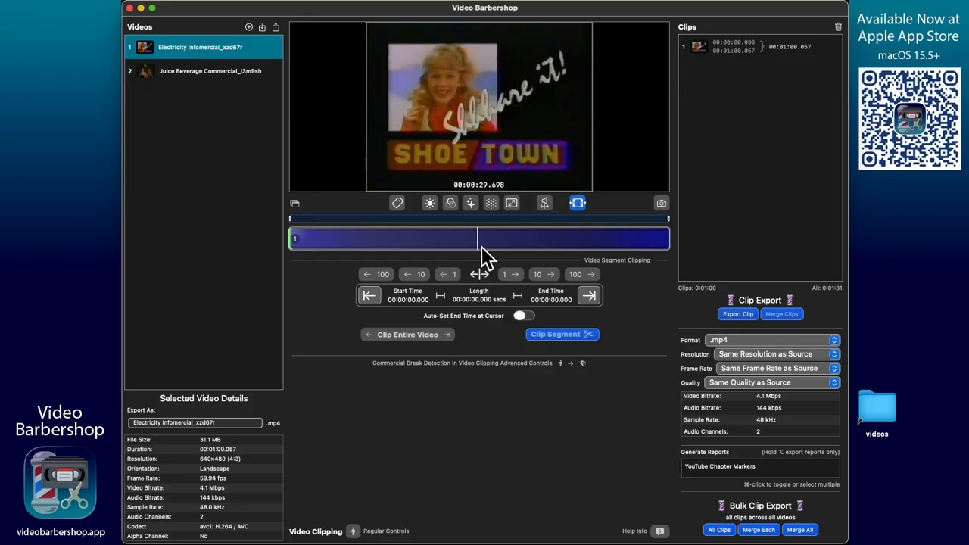
{"action": "key", "text": "Right"}
{"action": "key", "text": "Right"}
{"action": "key", "text": "Right"}
{"action": "key", "text": "Right"}
{"action": "key", "text": "Right"}
{"action": "key", "text": "Left"}
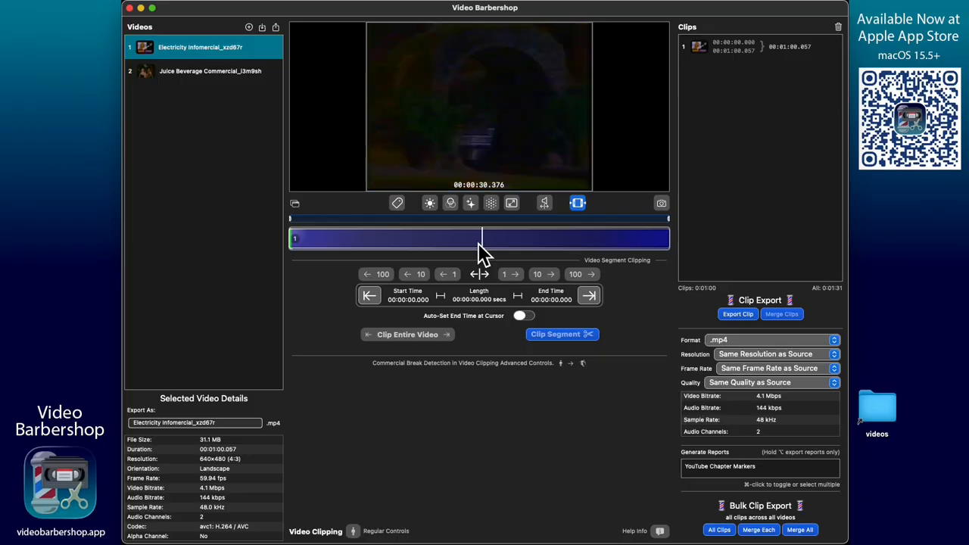
{"action": "key", "text": "Left"}
{"action": "key", "text": "shift+Right"}
{"action": "key", "text": "Right"}
{"action": "key", "text": "Left"}
{"action": "key", "text": "Left"}
{"action": "key", "text": "Left"}
{"action": "key", "text": "Right"}
{"action": "key", "text": "Right"}
Split the Electricity Infomercial clip in two at the playhead and delete the second part
{"action": "left_click", "coordinate": [787, 59]}
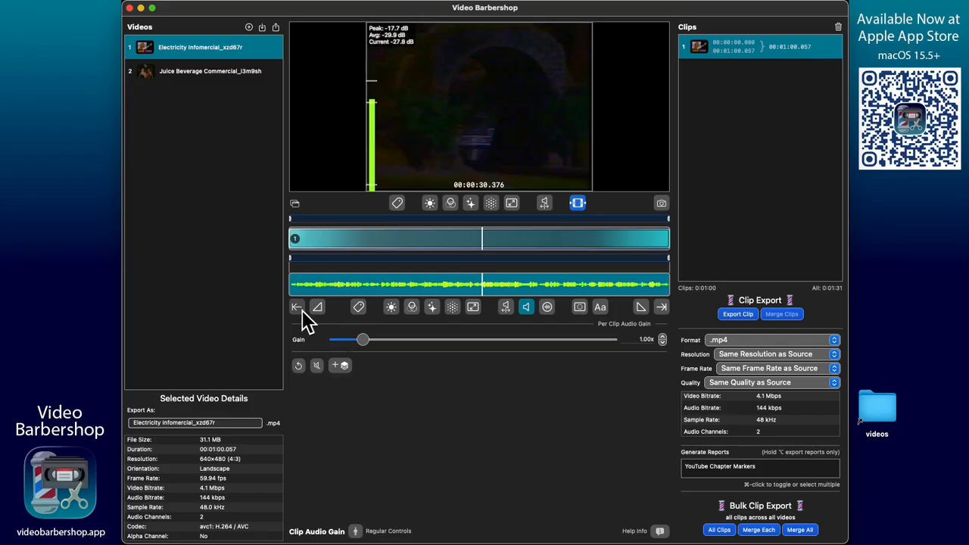
{"action": "left_click", "coordinate": [296, 307]}
{"action": "left_click", "coordinate": [466, 367]}
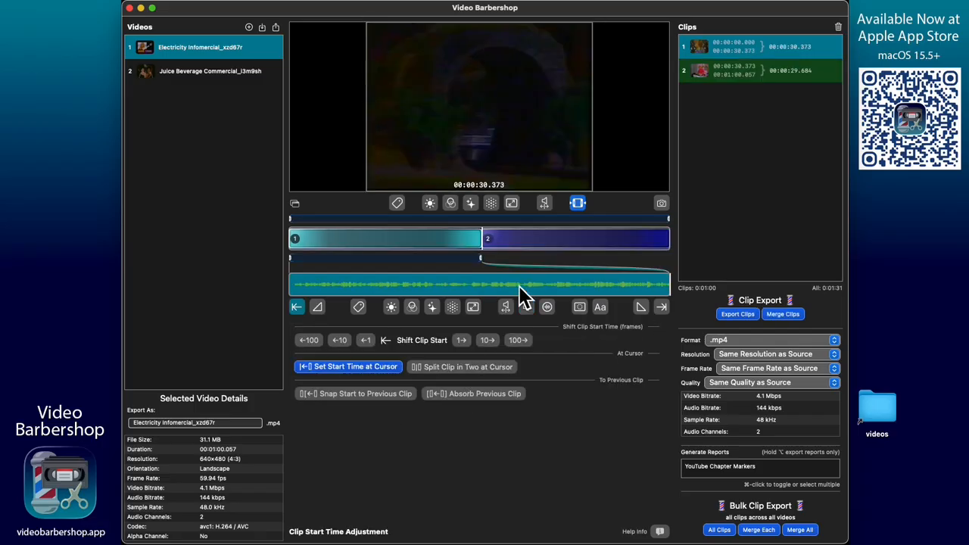
{"action": "left_click", "coordinate": [818, 74]}
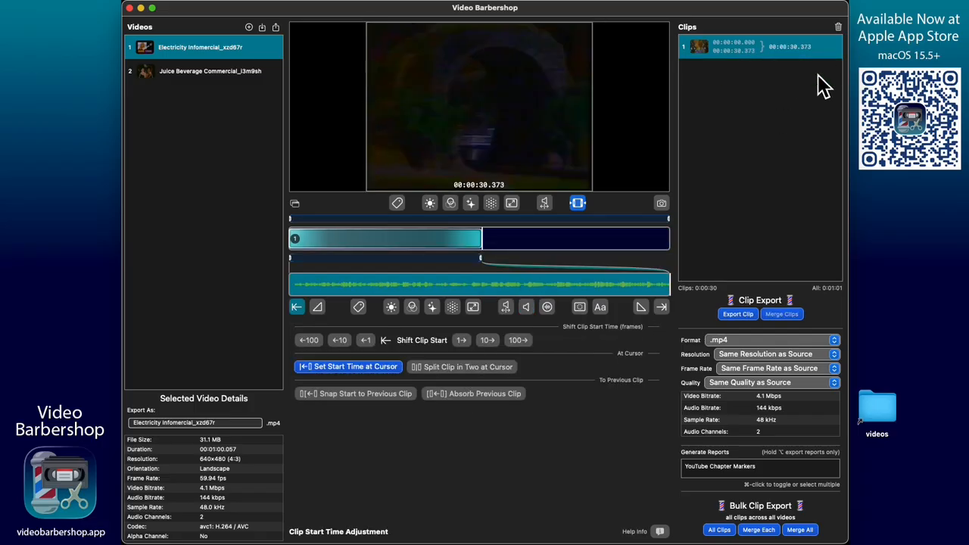
Trim the end of the remaining Electricity Infomercial clip to the Shoe Town logo frame at about 00:00:29.542
{"action": "left_click_drag", "start_coordinate": [445, 291], "coordinate": [659, 322]}
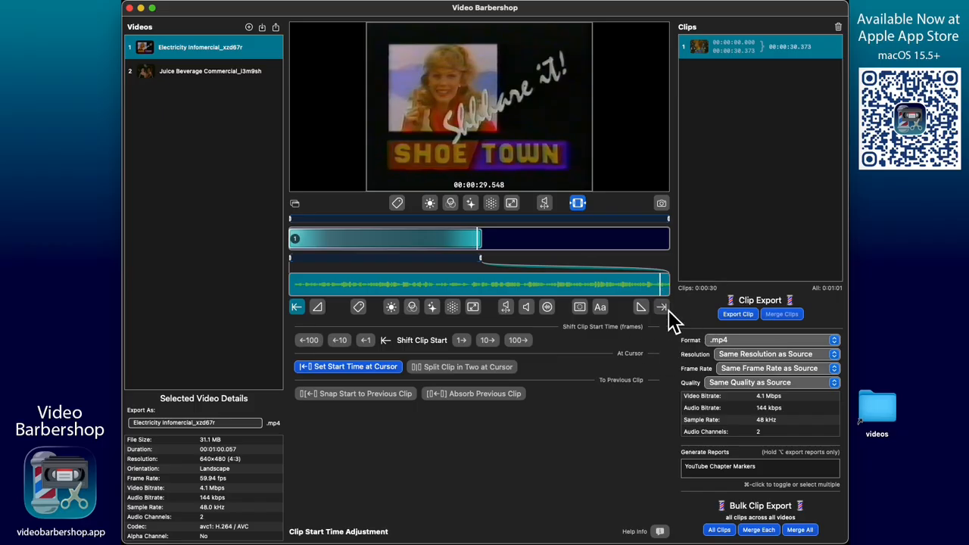
{"action": "left_click", "coordinate": [664, 308]}
{"action": "left_click", "coordinate": [590, 368]}
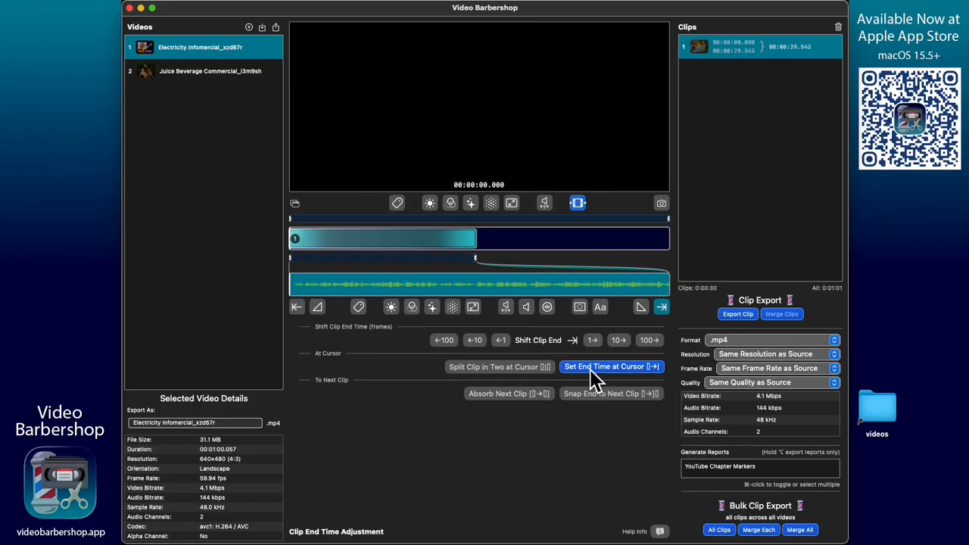
Trim the start of the Juice Beverage Commercial clip to about 00:00:00.814
{"action": "left_click", "coordinate": [197, 71]}
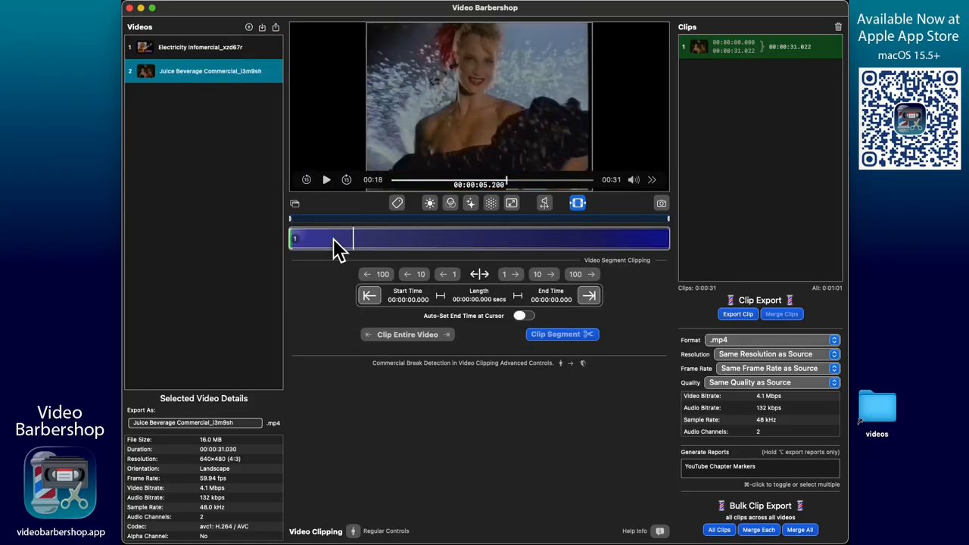
{"action": "left_click", "coordinate": [307, 252]}
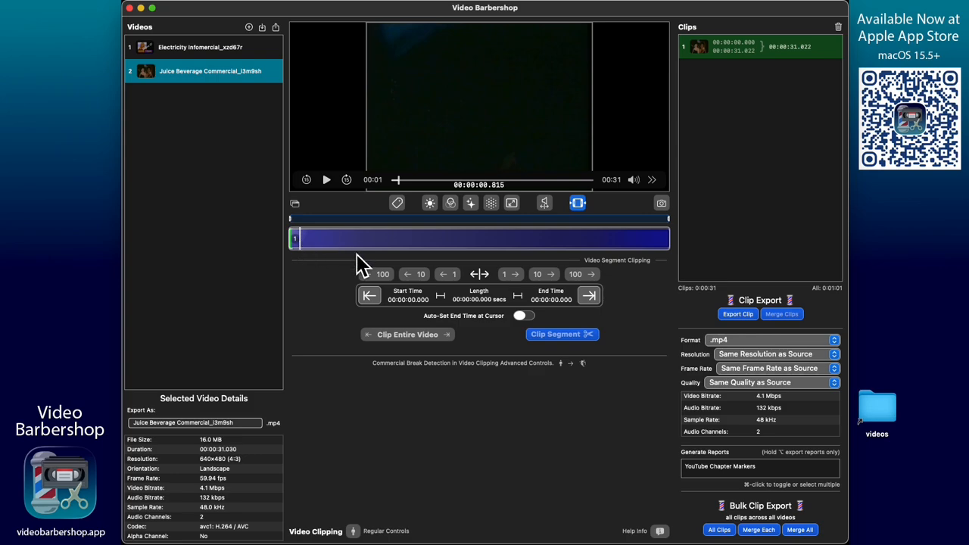
{"action": "left_click", "coordinate": [758, 50]}
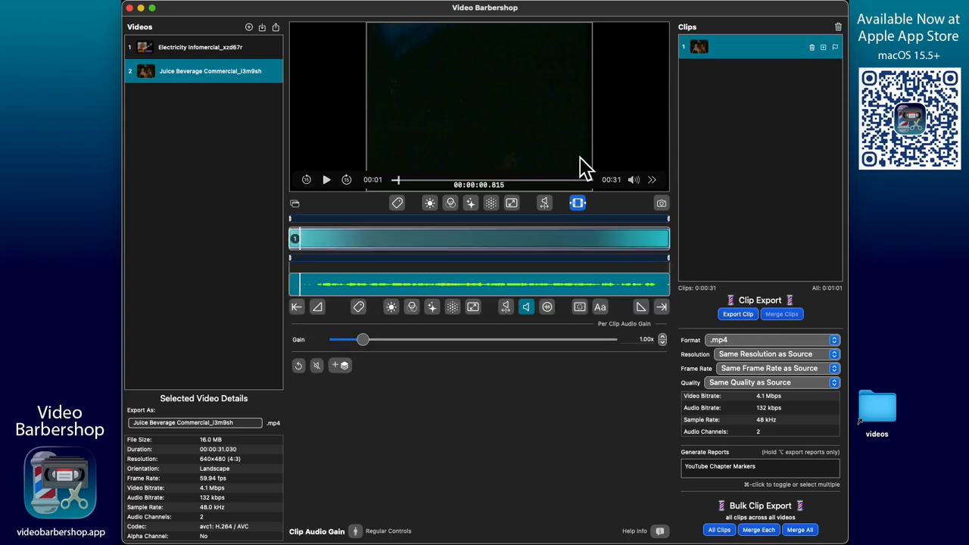
{"action": "left_click", "coordinate": [298, 308]}
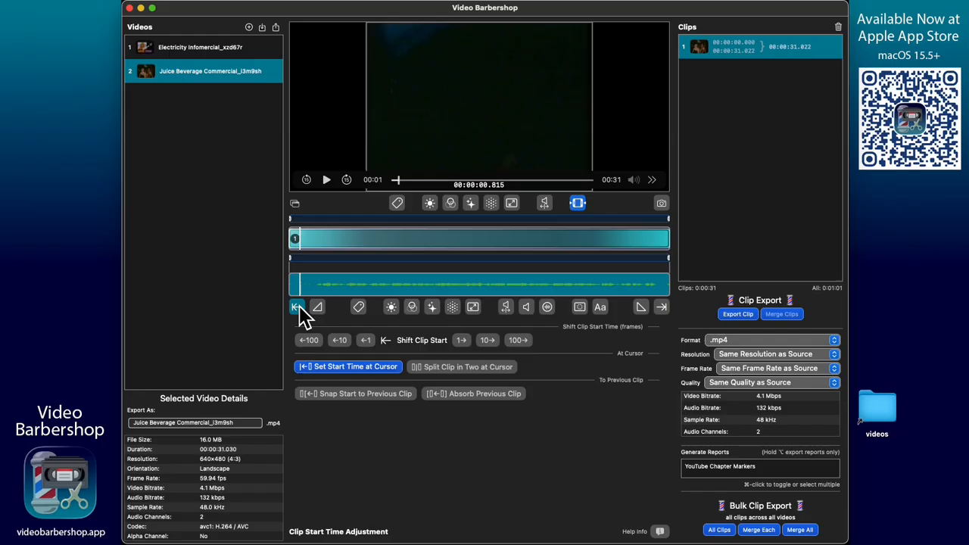
{"action": "left_click", "coordinate": [392, 369]}
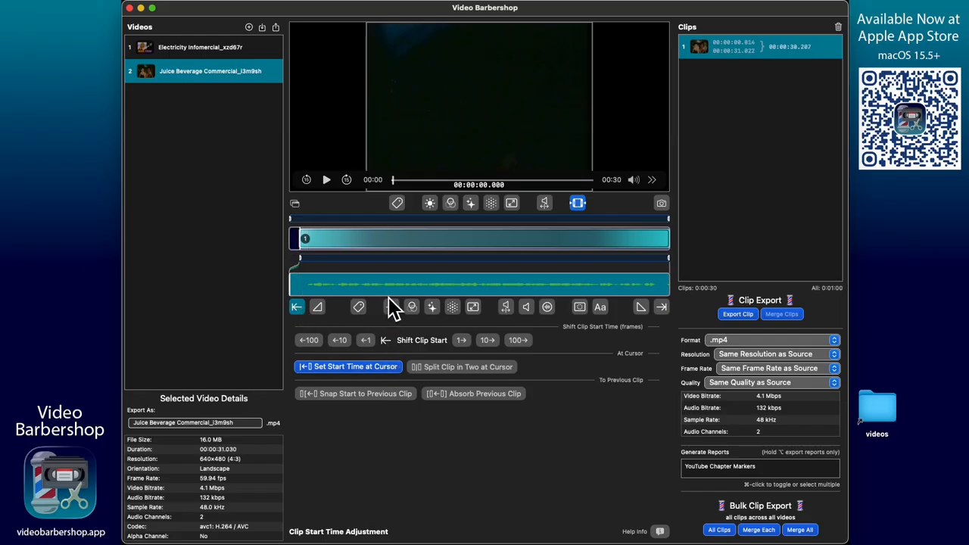
Save the last frame of the Electricity Infomercial clip as a still image in the videos folder, keeping the suggested name
{"action": "left_click", "coordinate": [226, 49]}
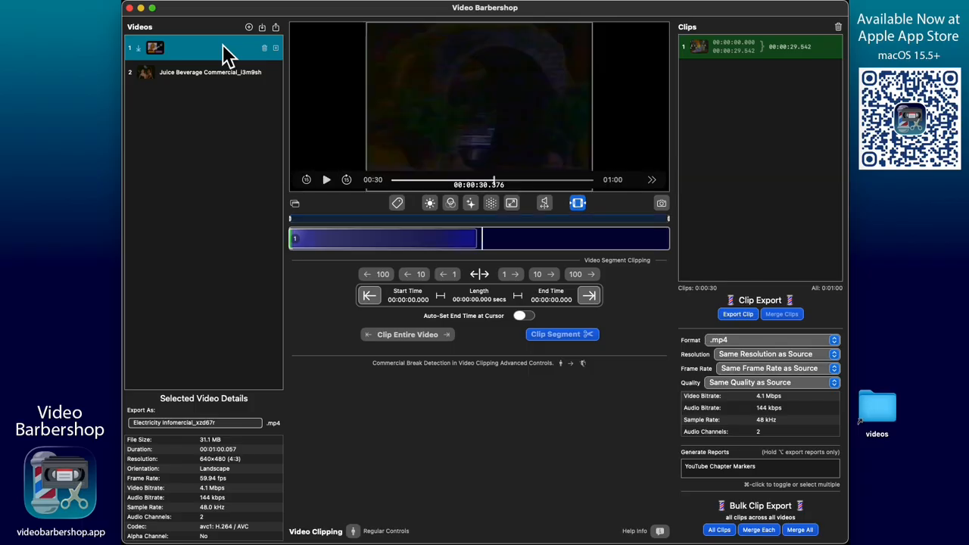
{"action": "left_click", "coordinate": [193, 72]}
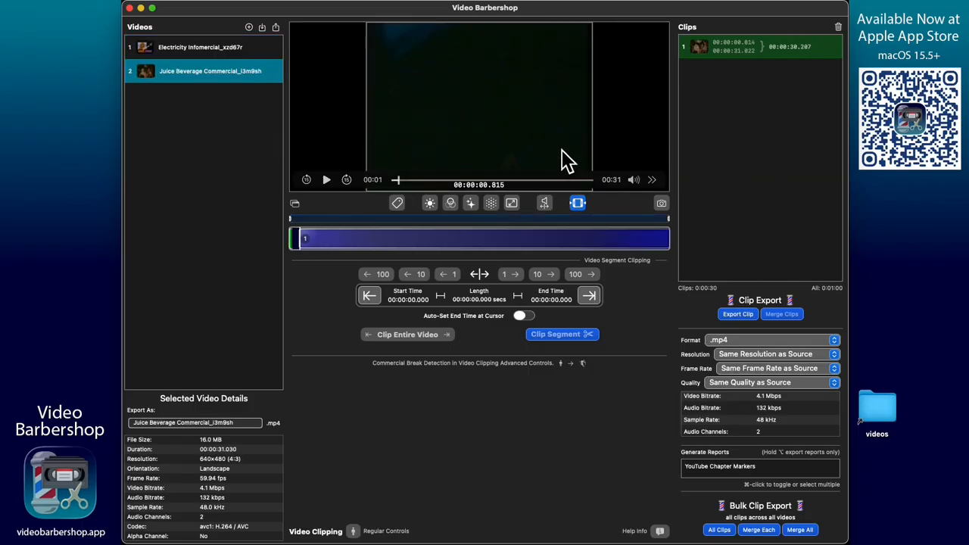
{"action": "left_click", "coordinate": [262, 49]}
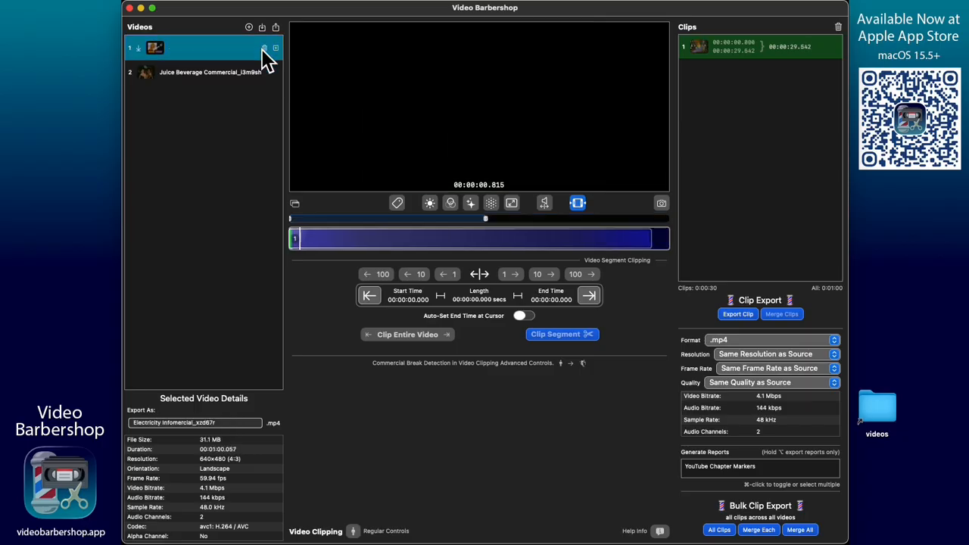
{"action": "left_click", "coordinate": [788, 49]}
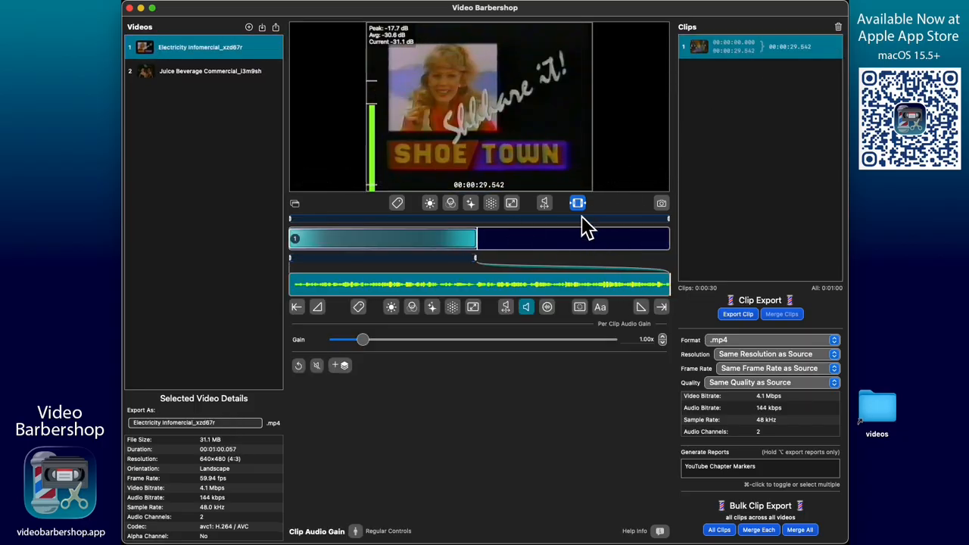
{"action": "left_click", "coordinate": [662, 204]}
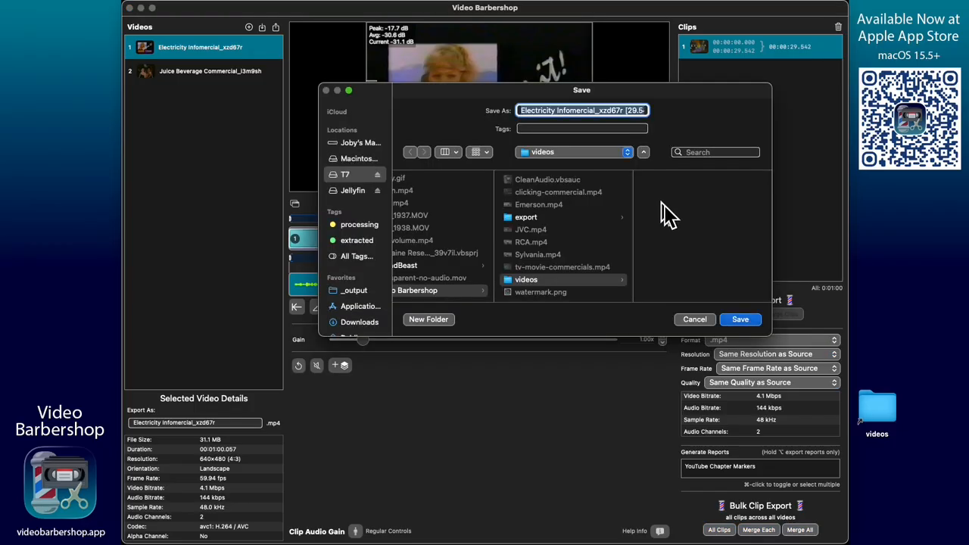
{"action": "left_click", "coordinate": [738, 321]}
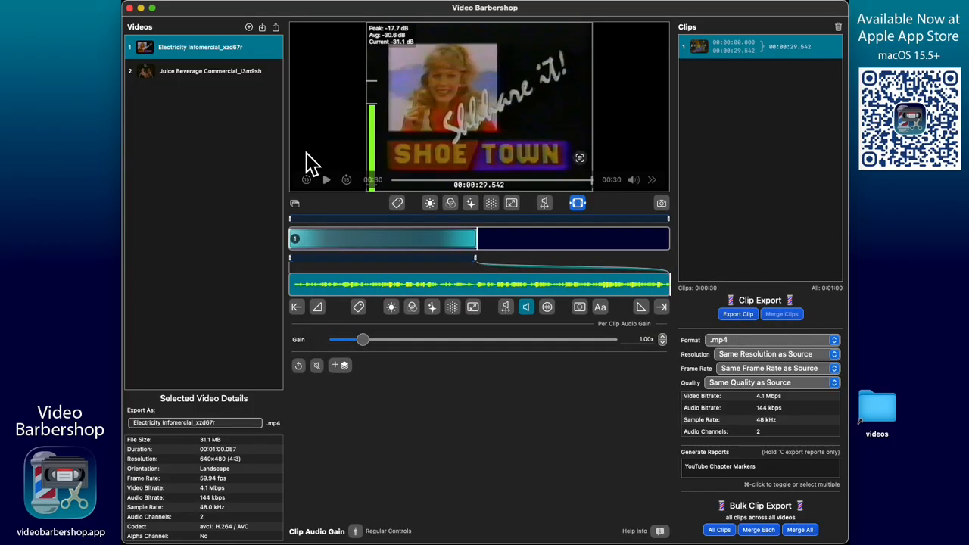
Add the saved Electricity Infomercial [29.542] PNG as a watermark on the Juice Beverage Commercial clip
{"action": "left_click", "coordinate": [212, 72]}
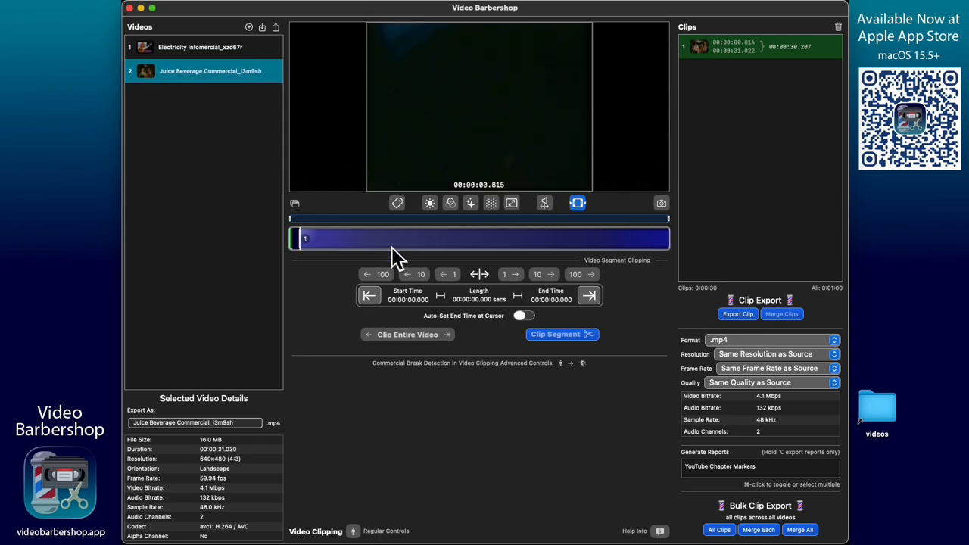
{"action": "left_click", "coordinate": [400, 244]}
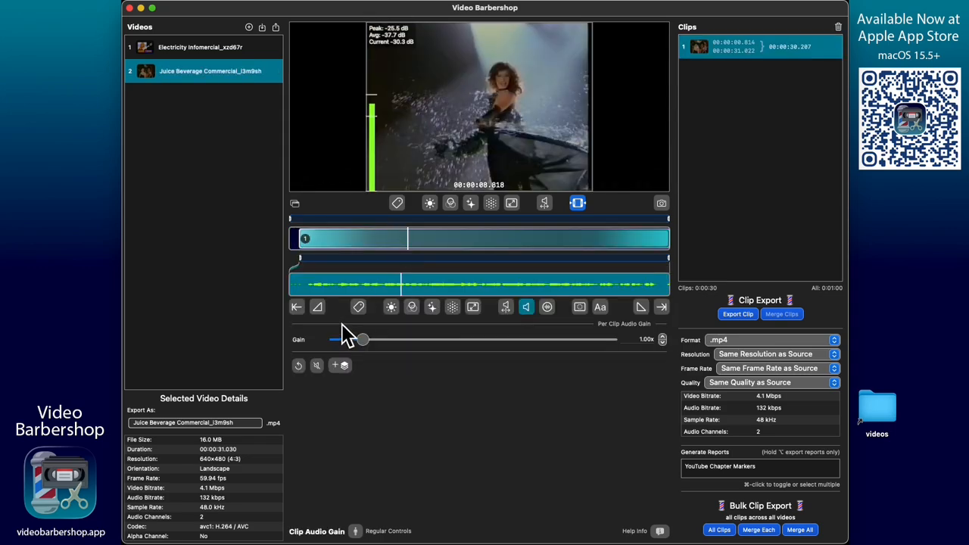
{"action": "left_click", "coordinate": [581, 307]}
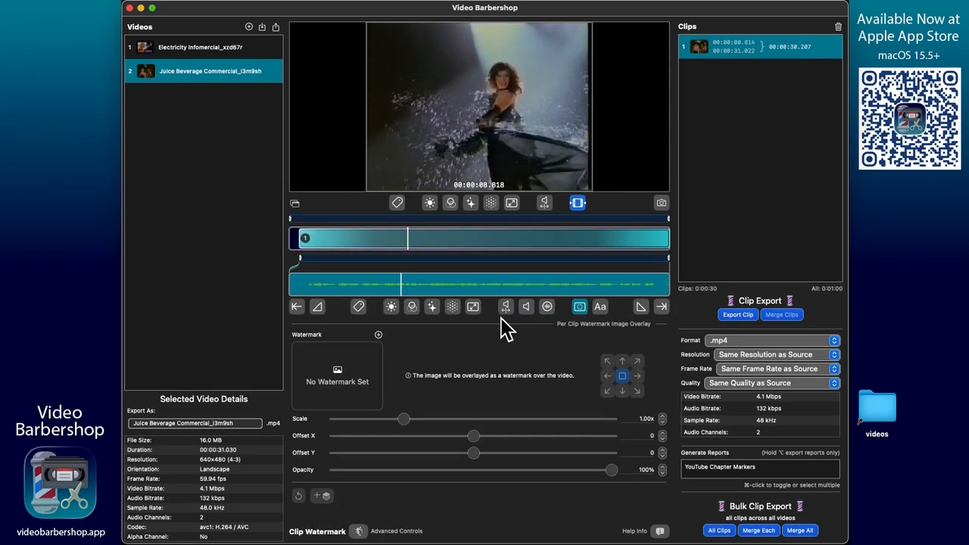
{"action": "left_click", "coordinate": [380, 335]}
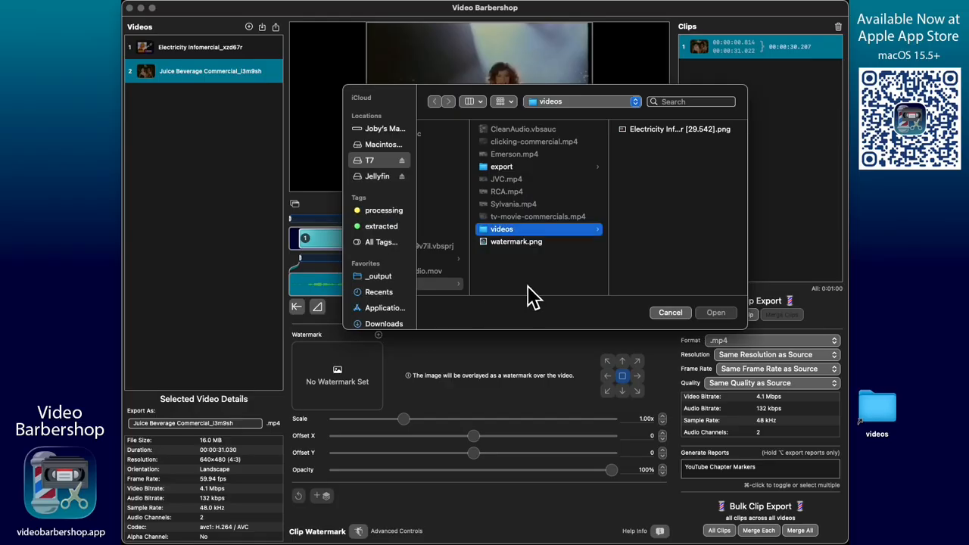
{"action": "left_click", "coordinate": [664, 130]}
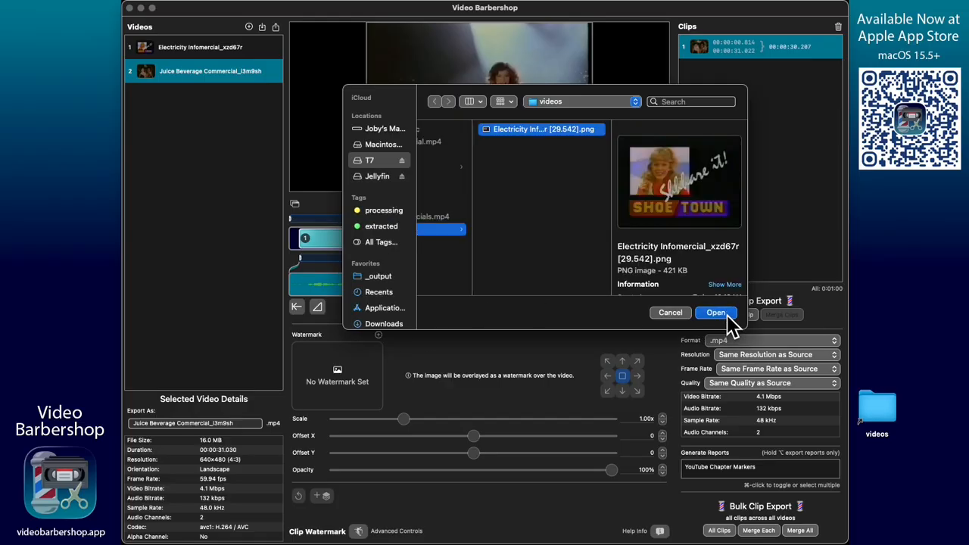
{"action": "left_click", "coordinate": [723, 314]}
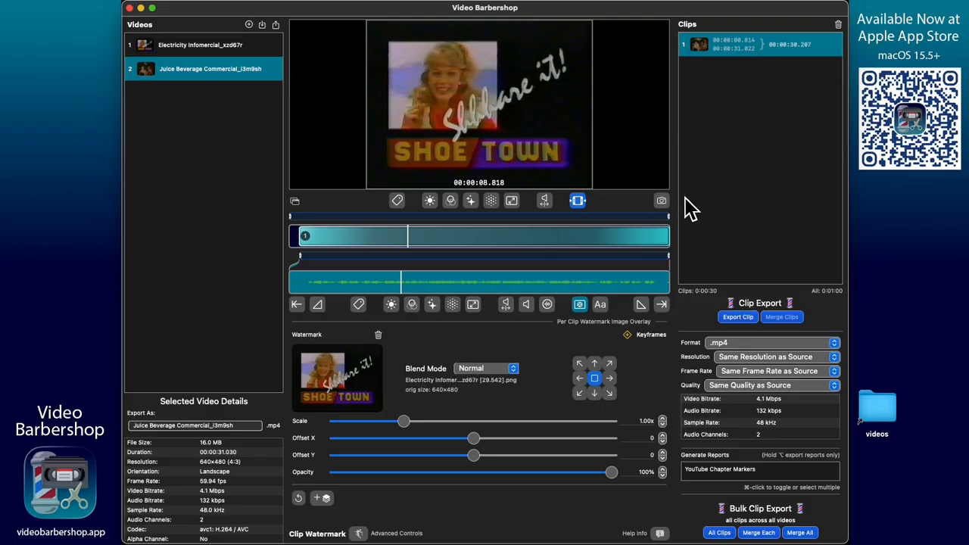
Move the Juice clip's playhead to about 00:00:03.793 and set the watermark's blend mode to Overlay
{"action": "mouse_move", "coordinate": [422, 137]}
{"action": "left_click_drag", "start_coordinate": [403, 282], "coordinate": [277, 287]}
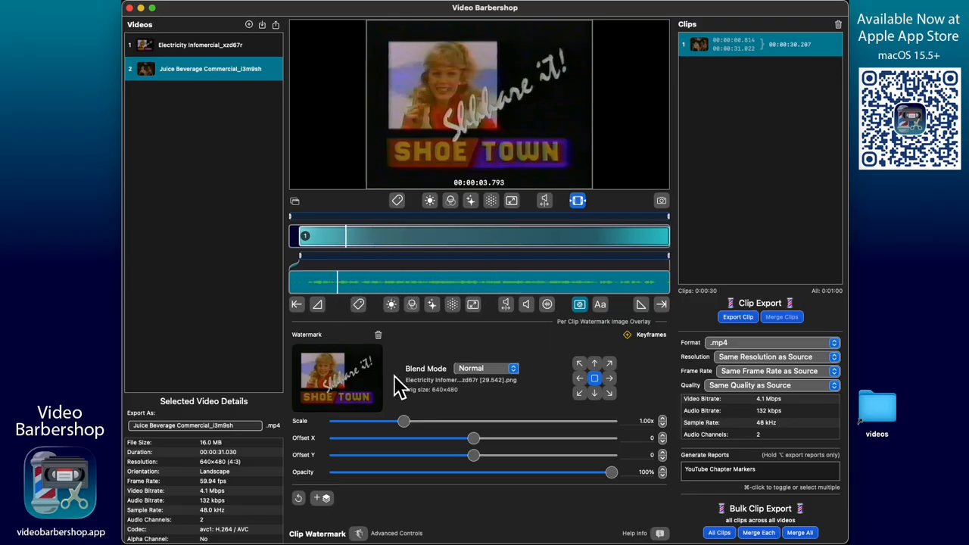
{"action": "left_click", "coordinate": [499, 372]}
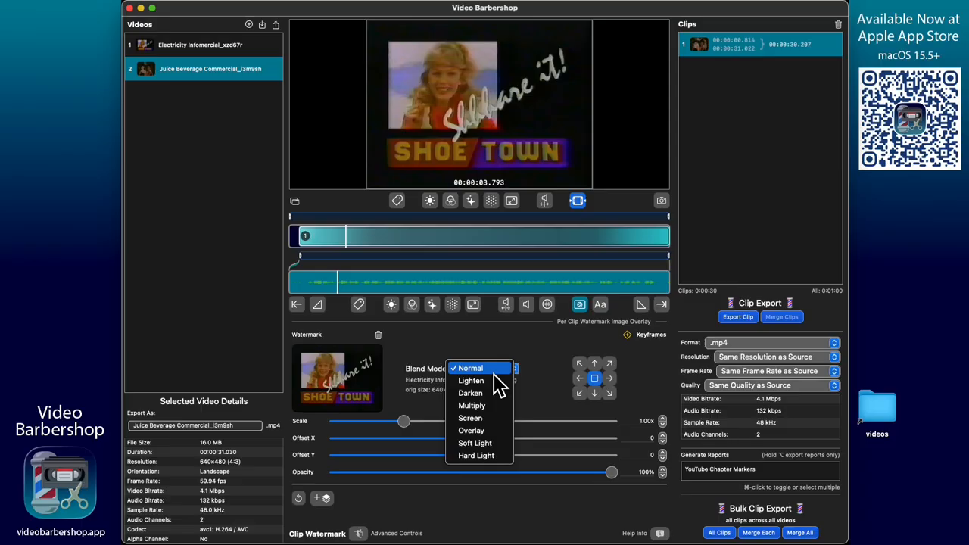
{"action": "left_click", "coordinate": [490, 431]}
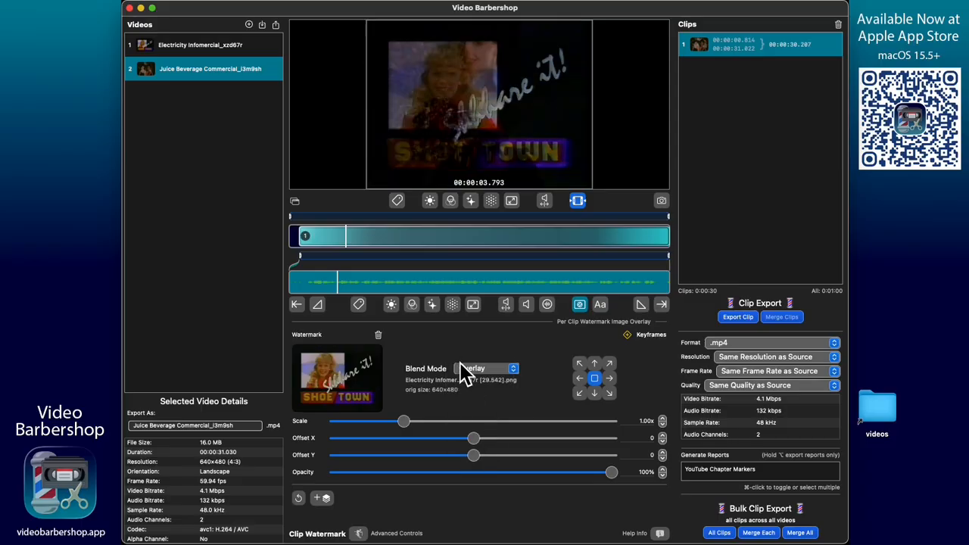
Set the watermark's blend mode to Normal and add a watermark keyframe at about 00:00:00.508
{"action": "left_click_drag", "start_coordinate": [347, 284], "coordinate": [327, 283]}
{"action": "left_click", "coordinate": [484, 369]}
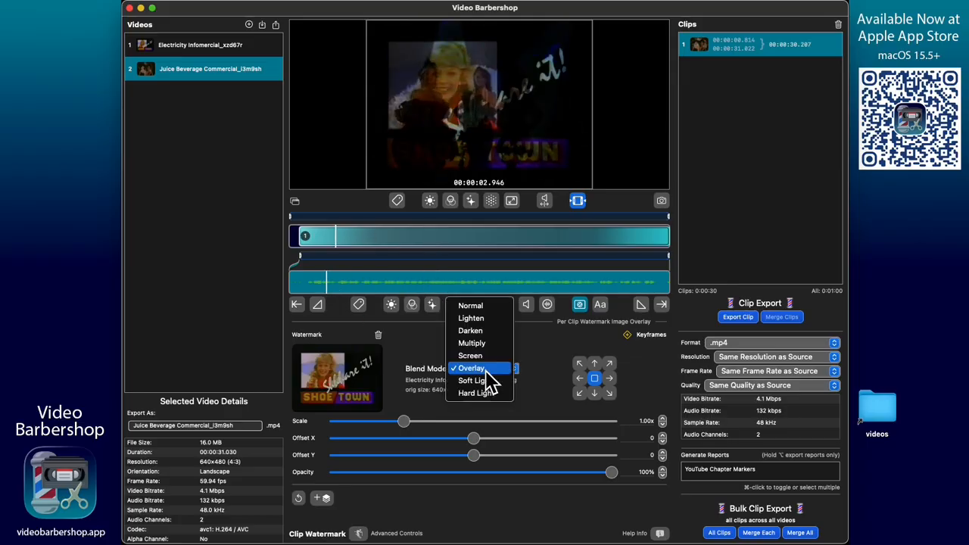
{"action": "left_click", "coordinate": [485, 307]}
{"action": "left_click_drag", "start_coordinate": [330, 288], "coordinate": [301, 299]}
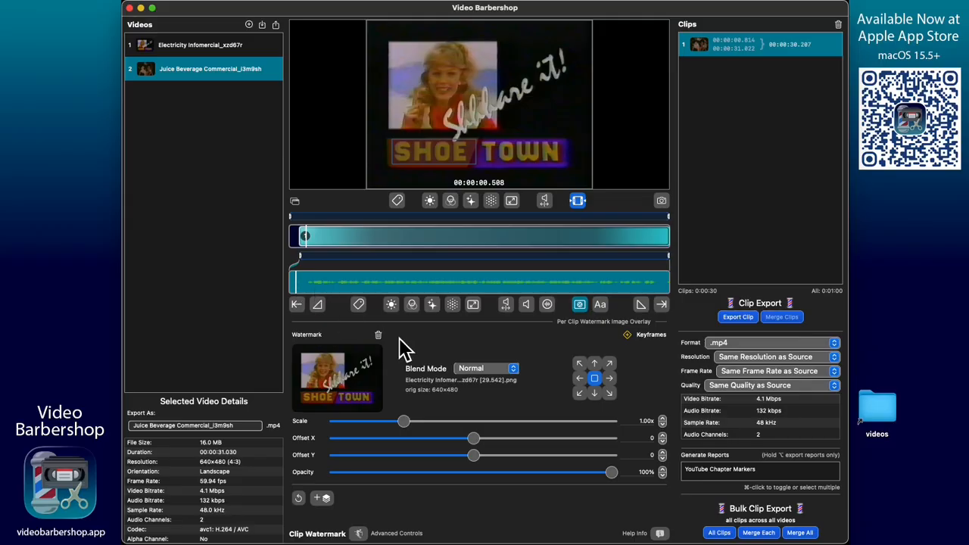
{"action": "left_click", "coordinate": [628, 336]}
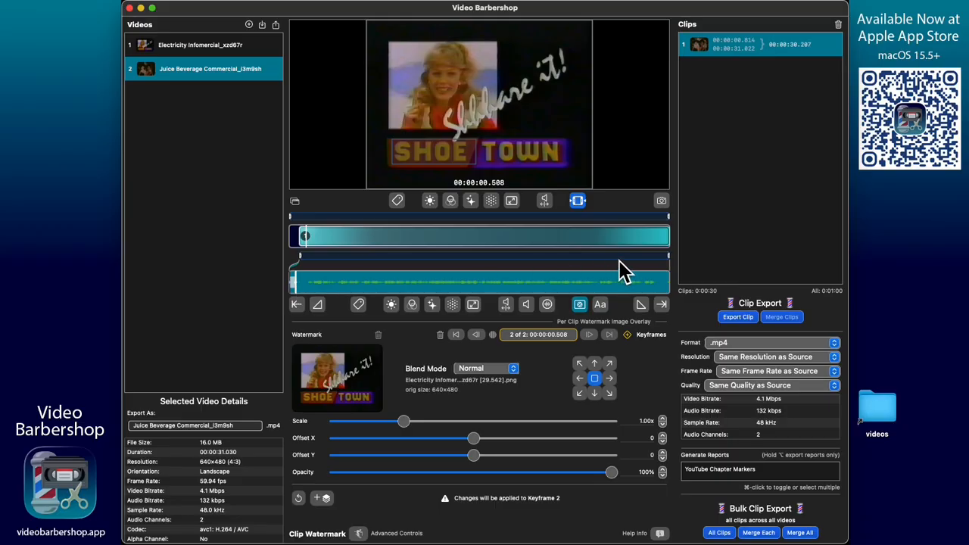
Narrow the clip timeline to its opening section and step between the two watermark keyframes, ending on keyframe 2
{"action": "mouse_move", "coordinate": [672, 260]}
{"action": "left_mouse_down"}
{"action": "mouse_move", "coordinate": [520, 271]}
{"action": "mouse_move", "coordinate": [318, 261]}
{"action": "mouse_move", "coordinate": [292, 288]}
{"action": "mouse_move", "coordinate": [421, 294]}
{"action": "left_mouse_up"}
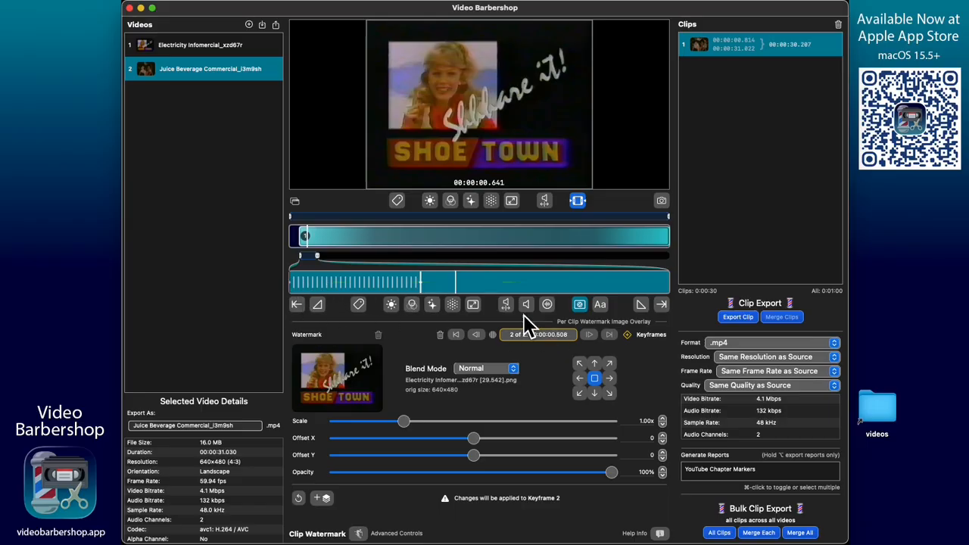
{"action": "mouse_move", "coordinate": [417, 287]}
{"action": "left_mouse_down"}
{"action": "mouse_move", "coordinate": [313, 286]}
{"action": "mouse_move", "coordinate": [430, 284]}
{"action": "left_mouse_up"}
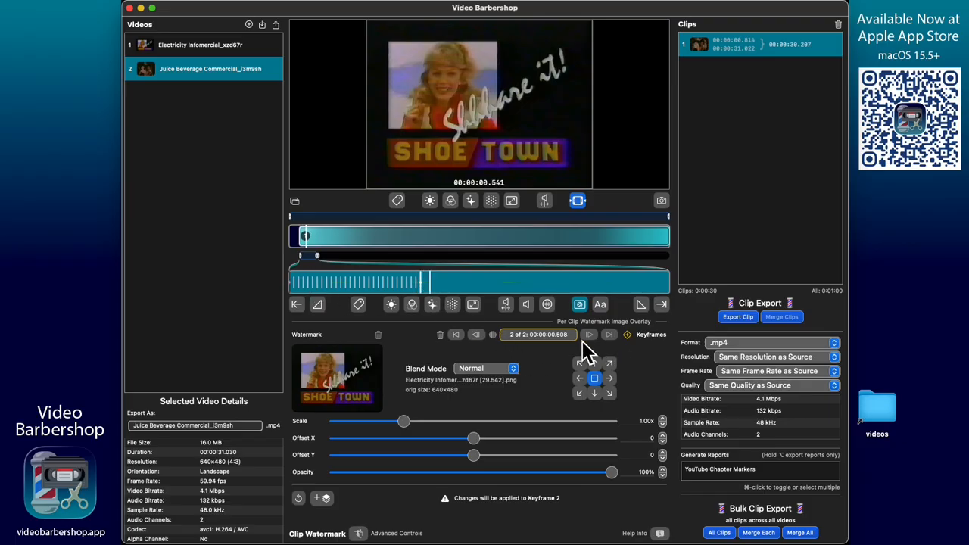
{"action": "left_click", "coordinate": [477, 338]}
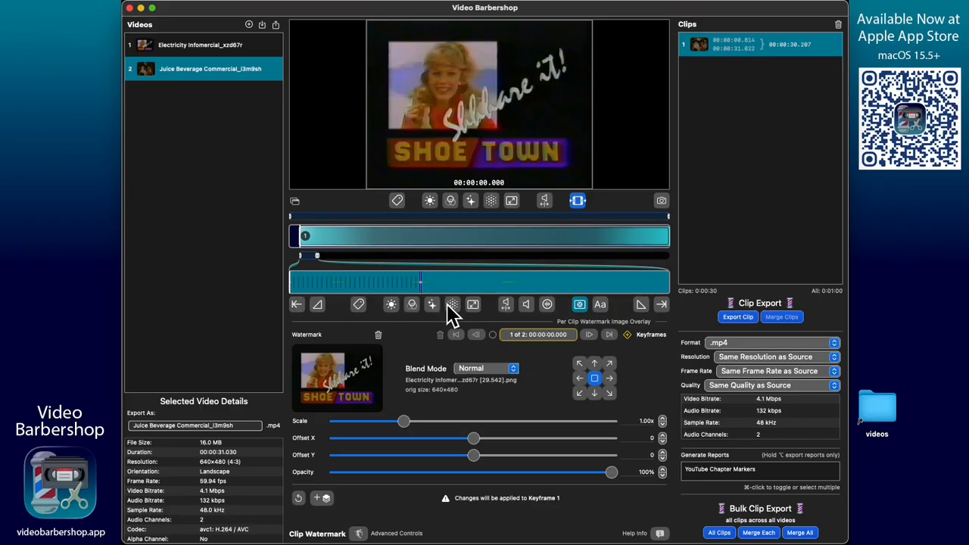
{"action": "left_click", "coordinate": [591, 336]}
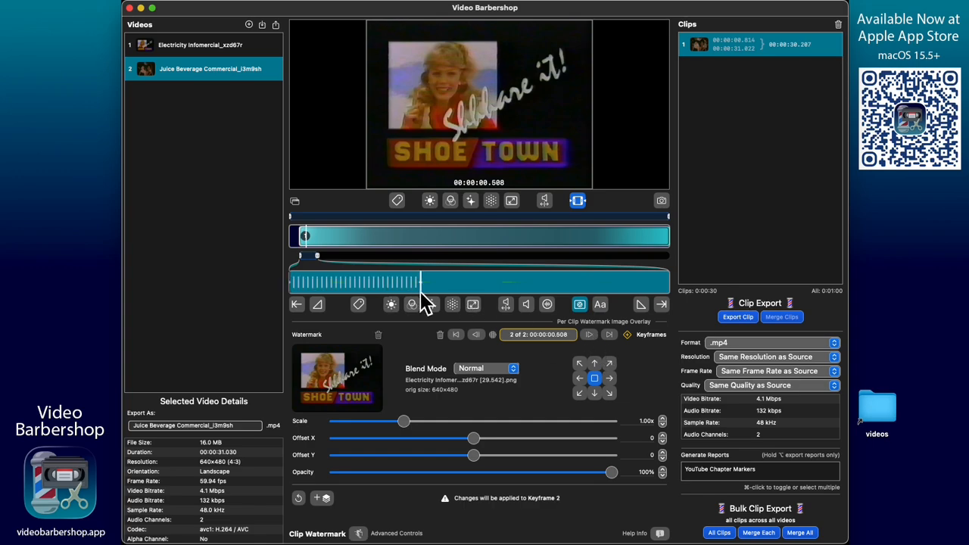
{"action": "mouse_move", "coordinate": [433, 98]}
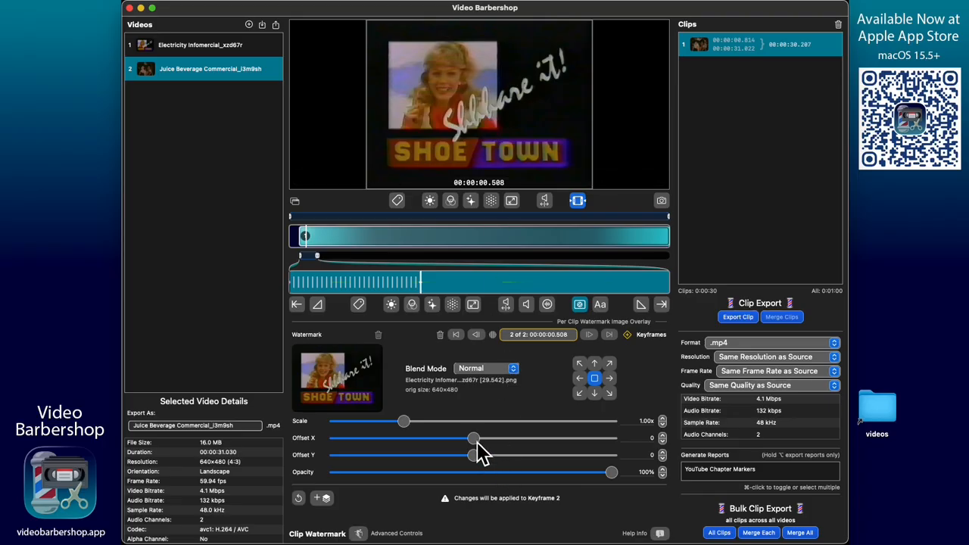
Shift the watermark sideways at keyframe 2 to an Offset X of about 563, with the playhead at about 00:00:00.528
{"action": "left_click", "coordinate": [498, 439]}
{"action": "left_click_drag", "start_coordinate": [502, 443], "coordinate": [612, 453]}
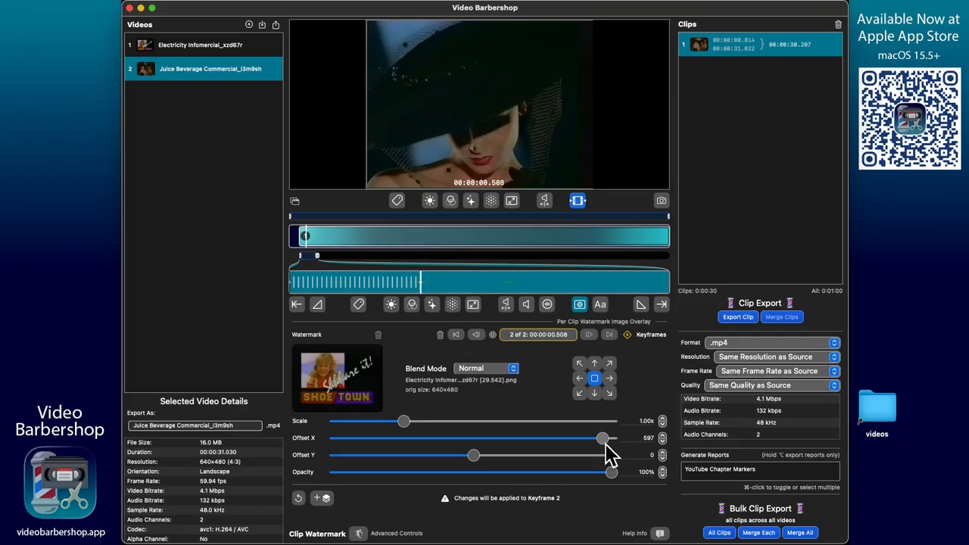
{"action": "left_click_drag", "start_coordinate": [606, 443], "coordinate": [597, 444]}
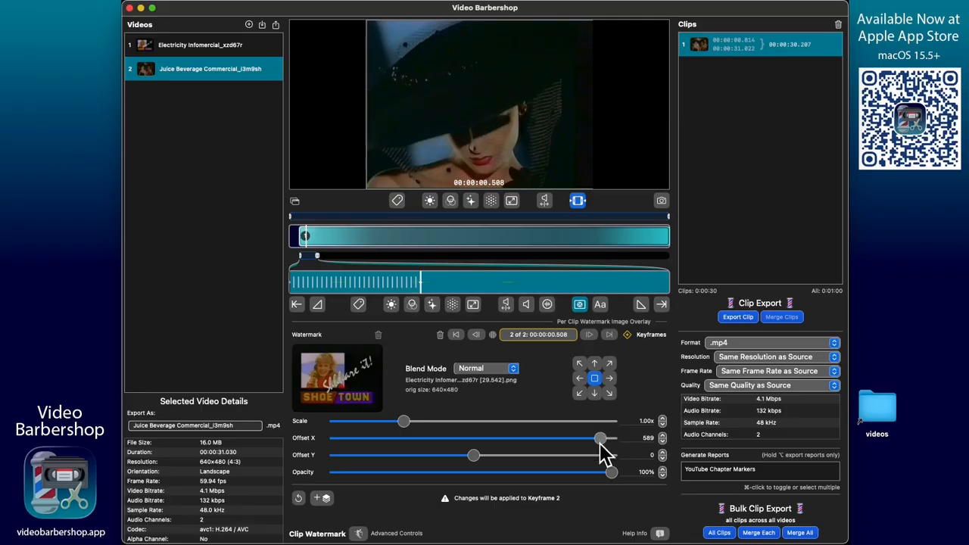
{"action": "left_click", "coordinate": [419, 284]}
{"action": "left_click_drag", "start_coordinate": [419, 284], "coordinate": [430, 288]}
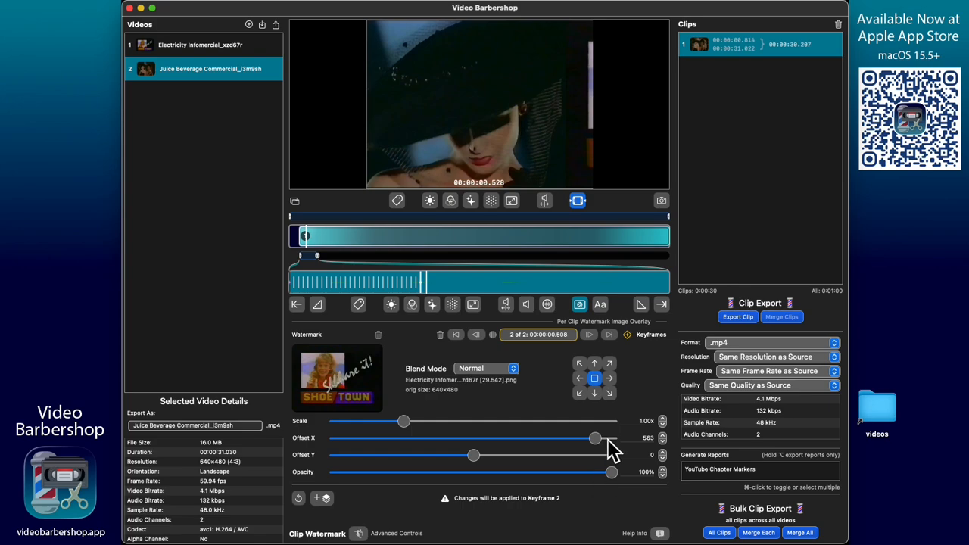
Fine-tune the watermark's Offset X at keyframe 2 to 580 so it slides just out of the frame
{"action": "left_click", "coordinate": [663, 437]}
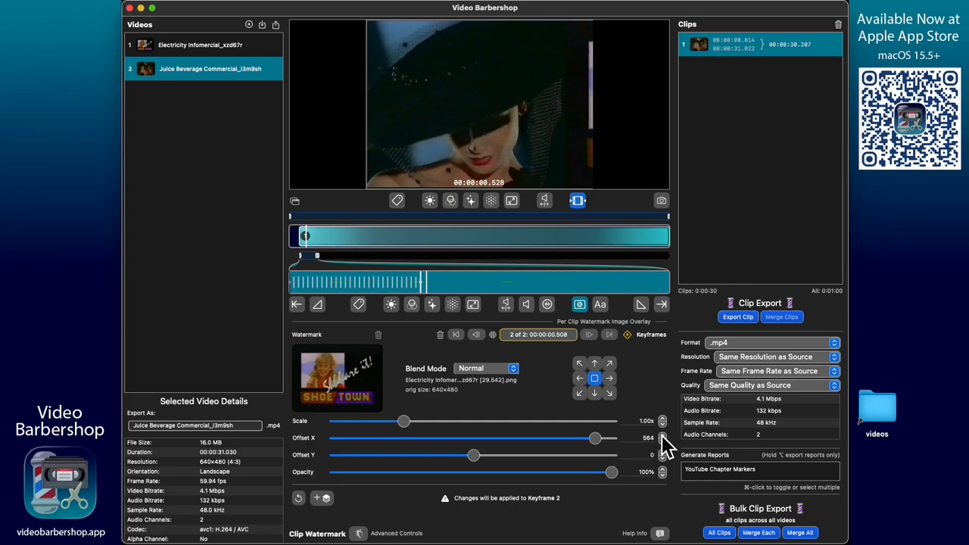
{"action": "left_click", "coordinate": [662, 437]}
{"action": "left_click", "coordinate": [662, 437]}
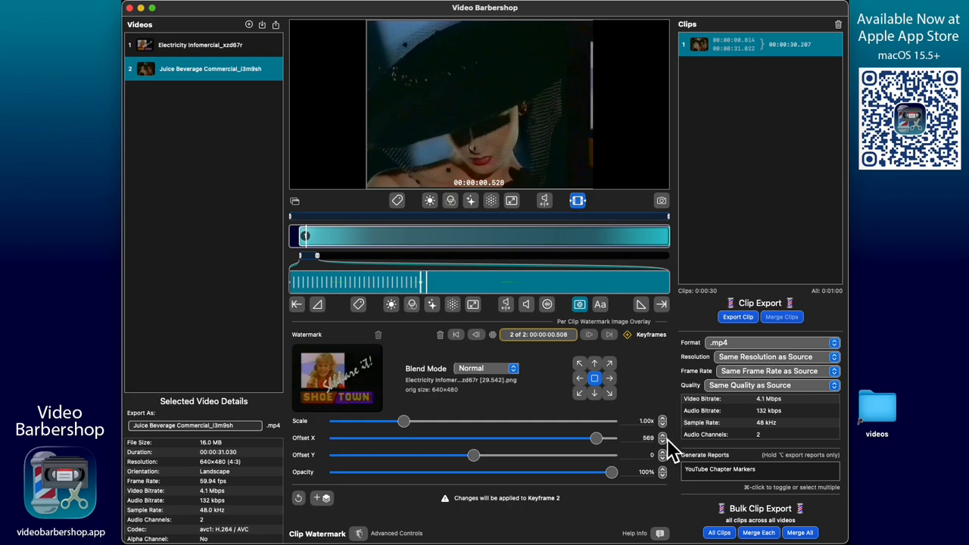
{"action": "left_click", "coordinate": [663, 437]}
{"action": "left_click", "coordinate": [662, 437]}
{"action": "left_click", "coordinate": [663, 437]}
{"action": "left_click", "coordinate": [663, 437]}
{"action": "left_click", "coordinate": [663, 437]}
{"action": "left_click", "coordinate": [662, 437]}
{"action": "left_click", "coordinate": [663, 437]}
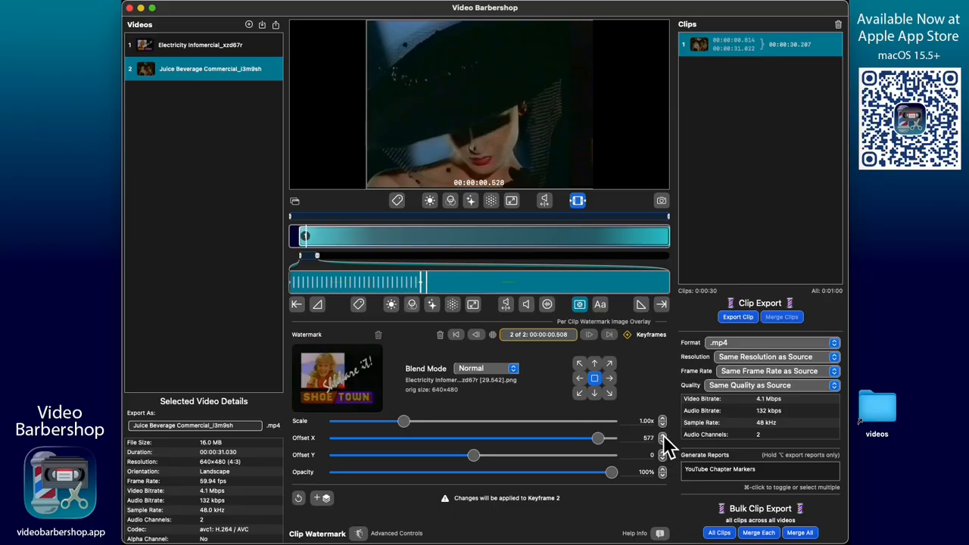
{"action": "left_click", "coordinate": [662, 437]}
{"action": "left_click", "coordinate": [663, 437]}
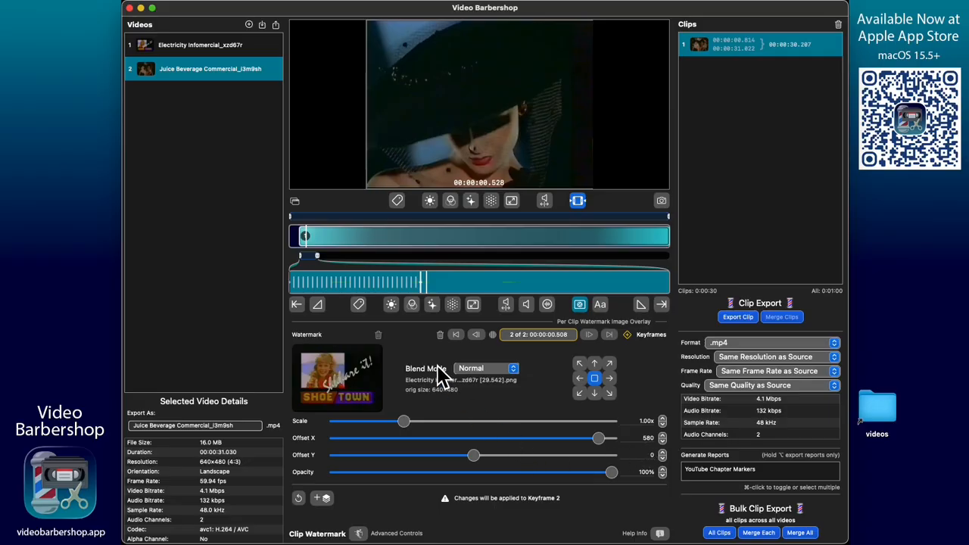
Play the watermark's slide-out from the clip's start and return the playhead to 00:00:00.000
{"action": "left_click_drag", "start_coordinate": [427, 288], "coordinate": [280, 288]}
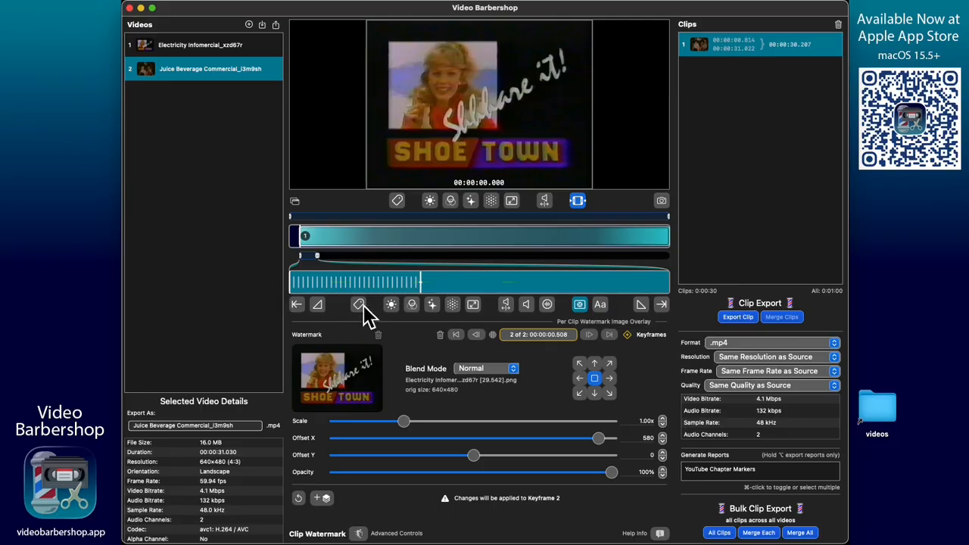
{"action": "key", "text": "space"}
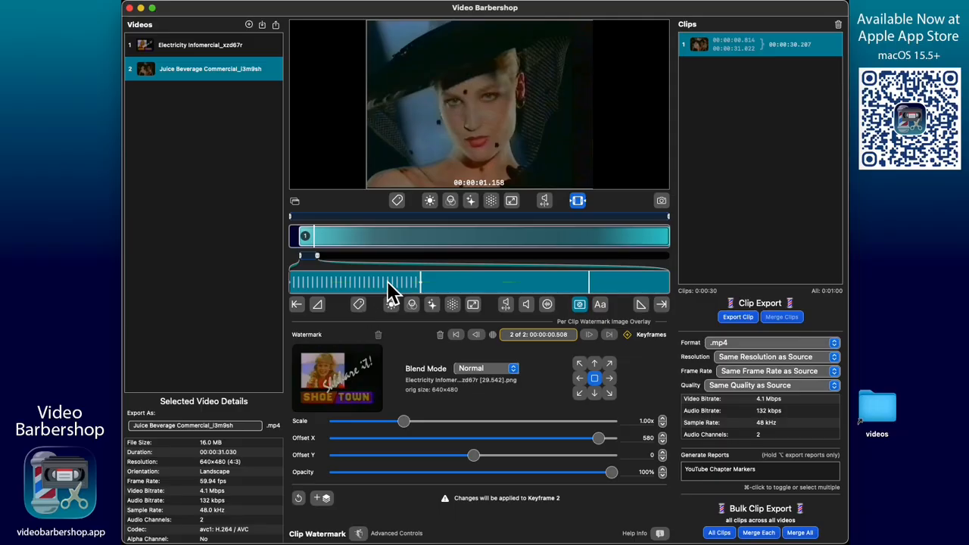
{"action": "left_click_drag", "start_coordinate": [388, 281], "coordinate": [260, 285]}
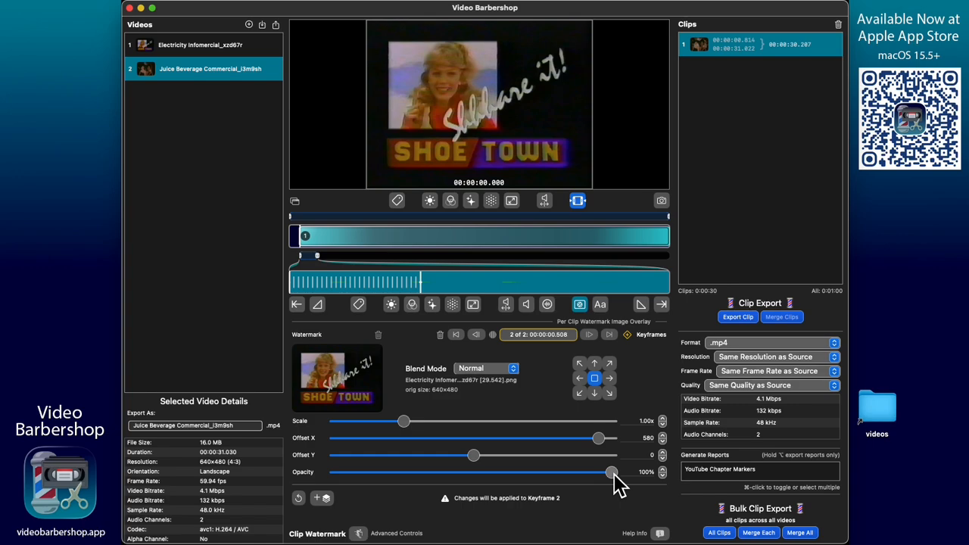
Set the watermark's opacity at keyframe 2 to 0% and play the fading slide-out from the clip's start
{"action": "left_click_drag", "start_coordinate": [611, 473], "coordinate": [299, 471]}
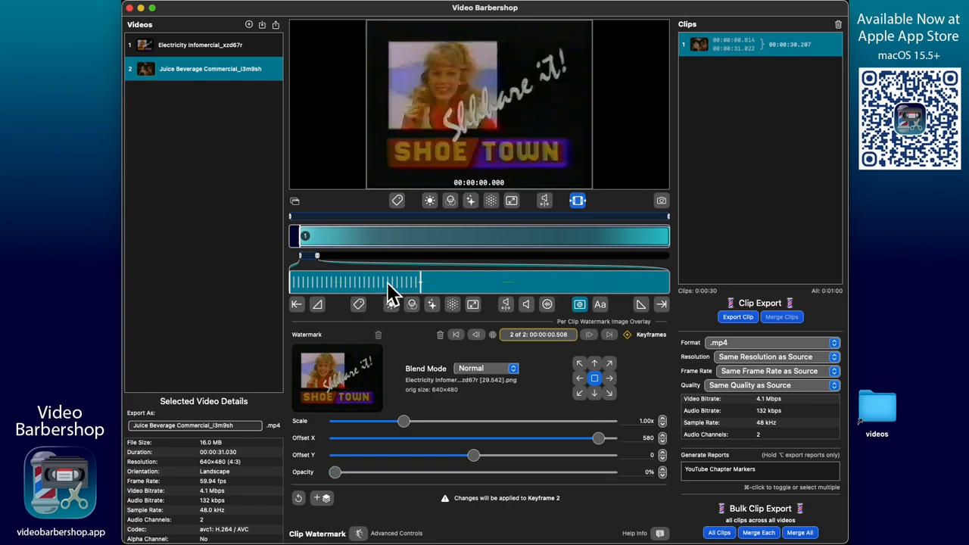
{"action": "left_click_drag", "start_coordinate": [401, 282], "coordinate": [282, 303]}
{"action": "key", "text": "space"}
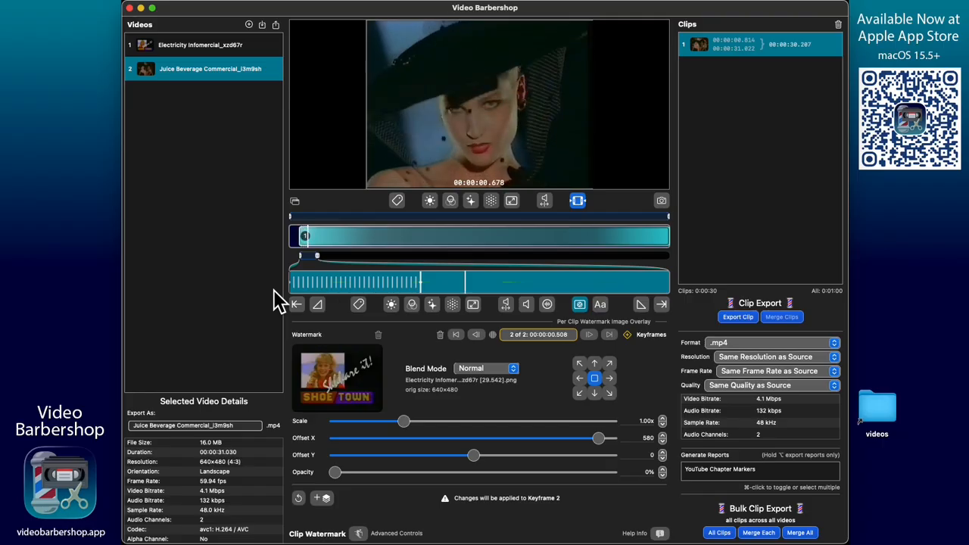
{"action": "key", "text": "space"}
{"action": "left_click_drag", "start_coordinate": [470, 291], "coordinate": [281, 296]}
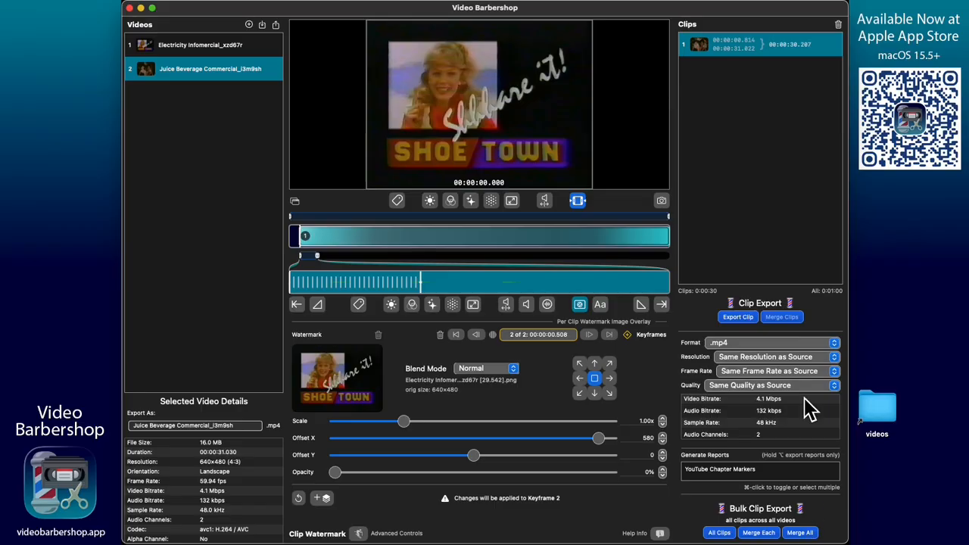
Export all clips merged into one MP4 in the videos folder, and open that folder from the desktop
{"action": "left_click", "coordinate": [803, 533]}
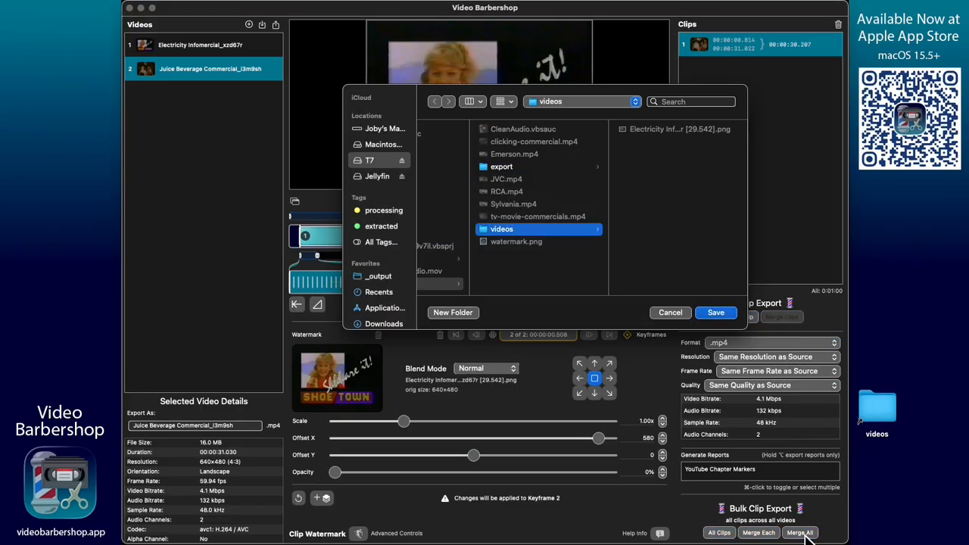
{"action": "left_click", "coordinate": [719, 312]}
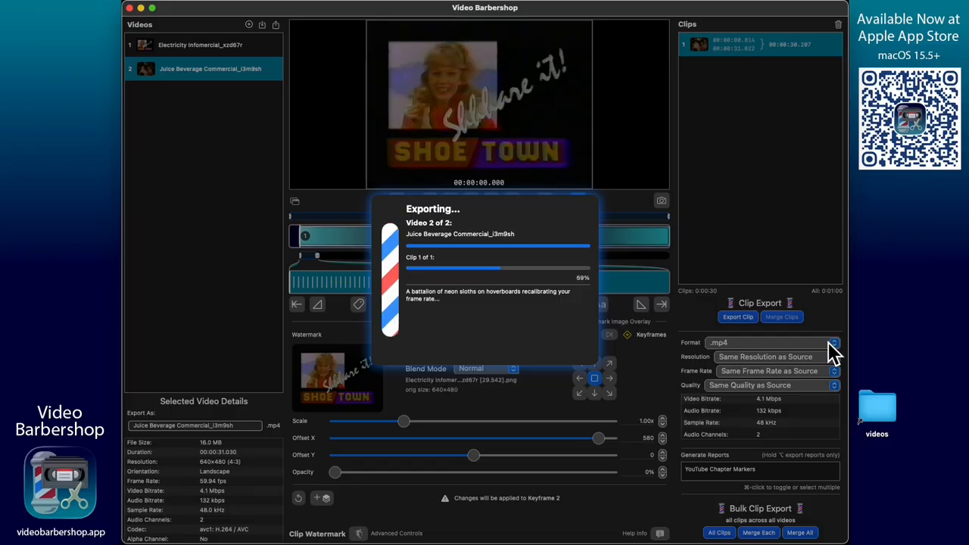
{"action": "left_click", "coordinate": [880, 407]}
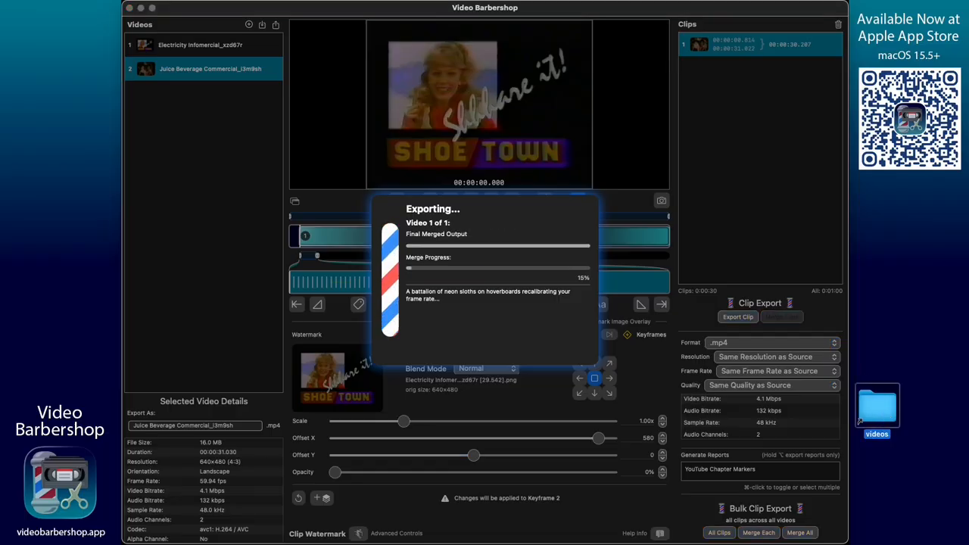
{"action": "double_click", "coordinate": [880, 407]}
{"action": "left_click_drag", "start_coordinate": [360, 253], "coordinate": [548, 220]}
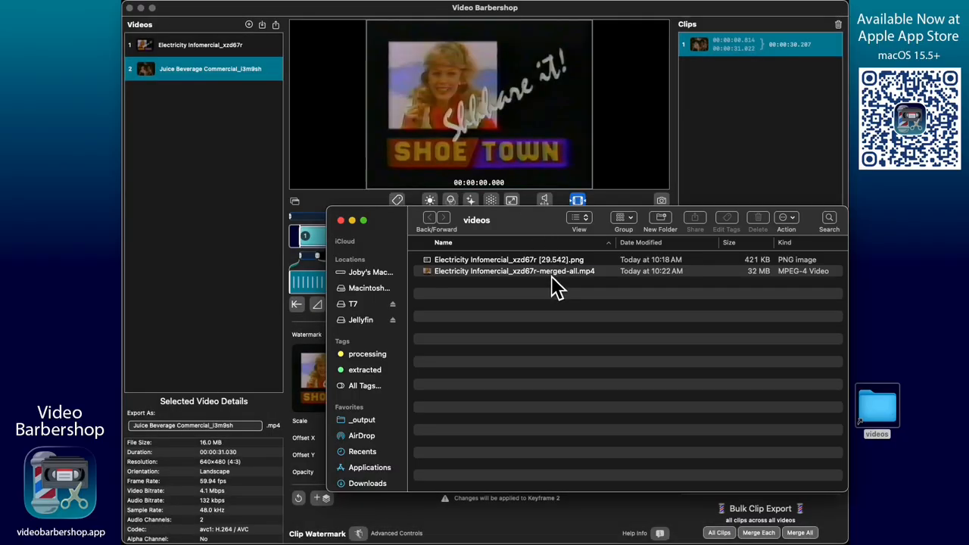
Preview the exported merged-all MP4 to check the transition, and close the preview and the folder window
{"action": "key", "text": "space"}
{"action": "key", "text": "space"}
{"action": "left_click", "coordinate": [549, 273]}
{"action": "key", "text": "space"}
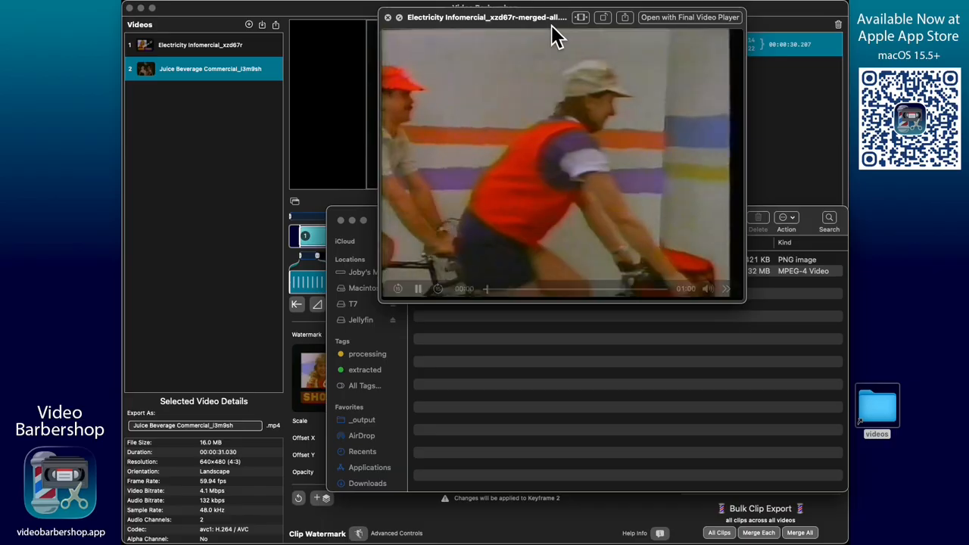
{"action": "left_click_drag", "start_coordinate": [552, 23], "coordinate": [503, 104]}
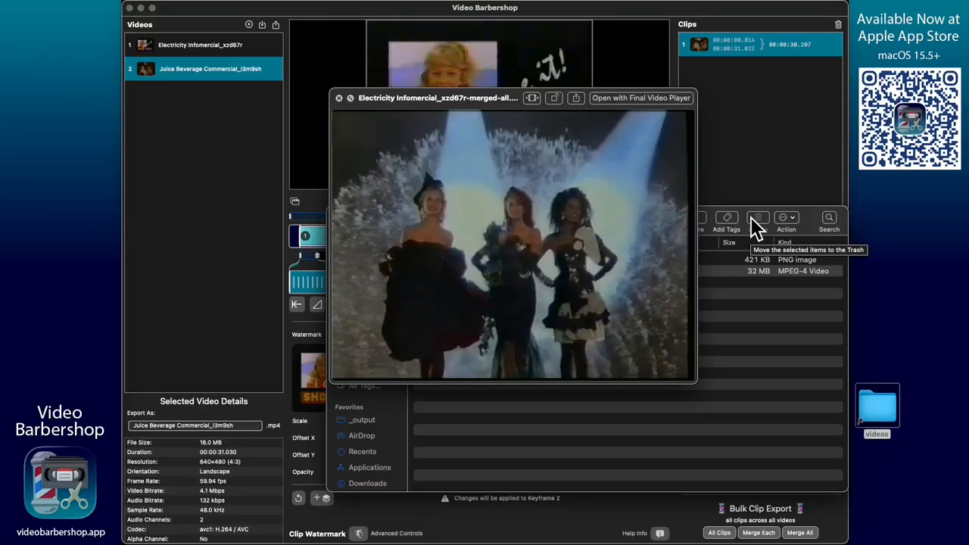
{"action": "left_click", "coordinate": [340, 99]}
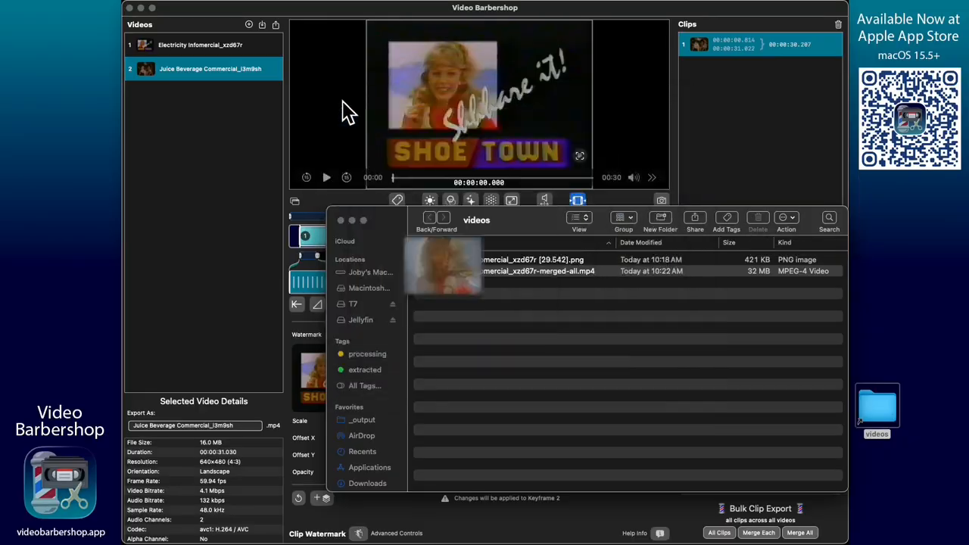
{"action": "left_click", "coordinate": [347, 221]}
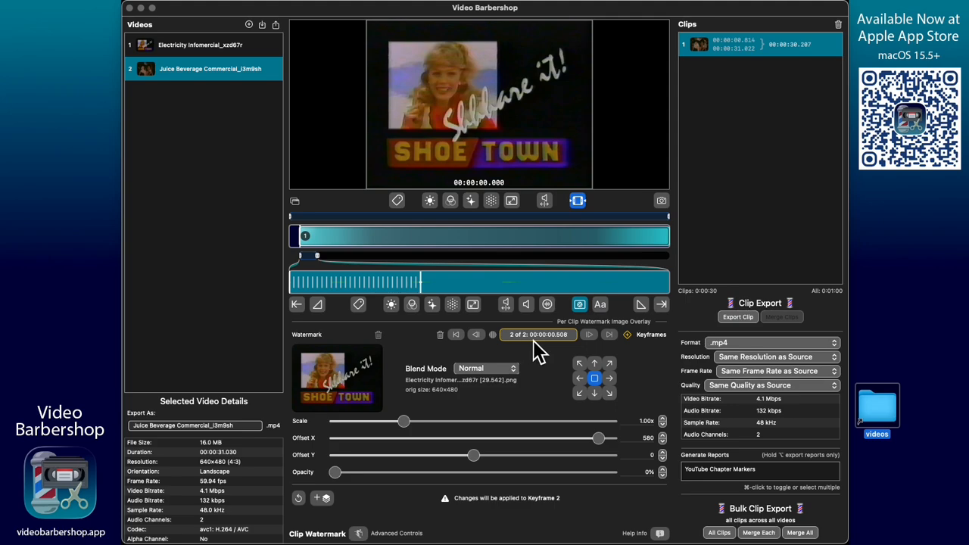
Play the transition in the clip timeline and scrub the playhead back to about 00:00:00.571
{"action": "left_click", "coordinate": [365, 287]}
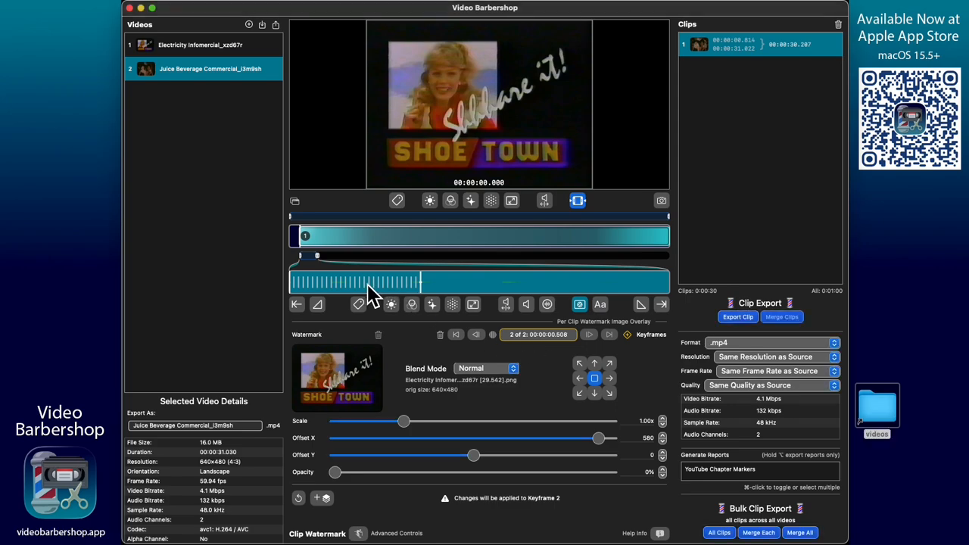
{"action": "key", "text": "space"}
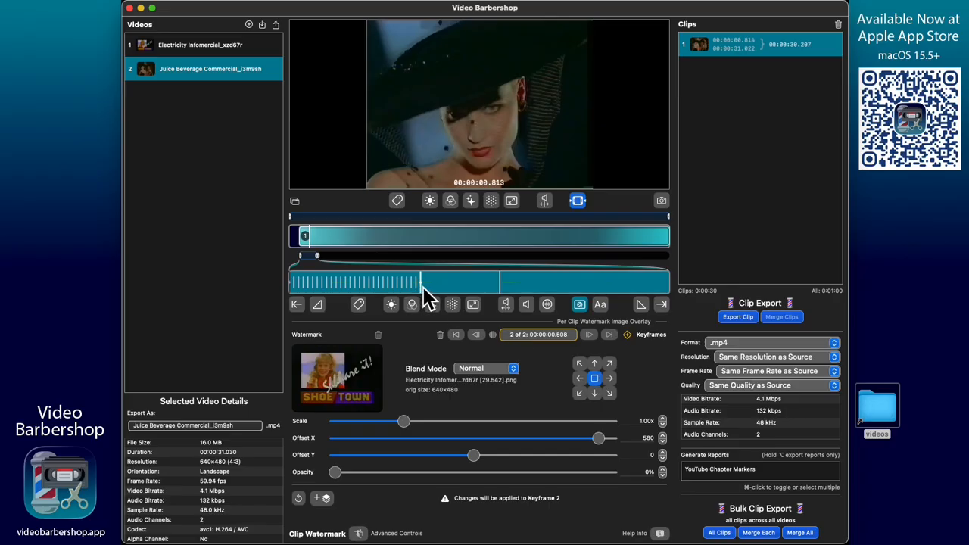
{"action": "left_click", "coordinate": [491, 287]}
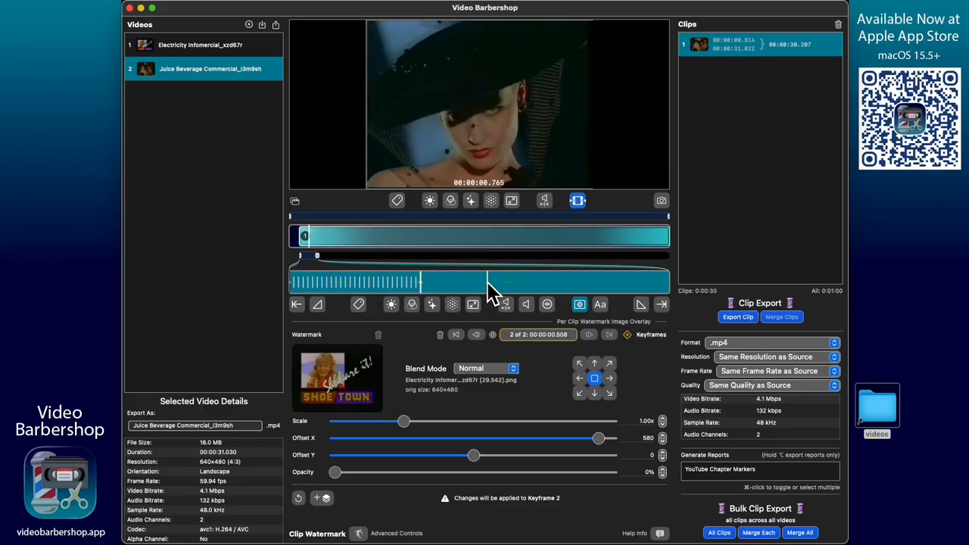
{"action": "left_click_drag", "start_coordinate": [489, 288], "coordinate": [440, 284]}
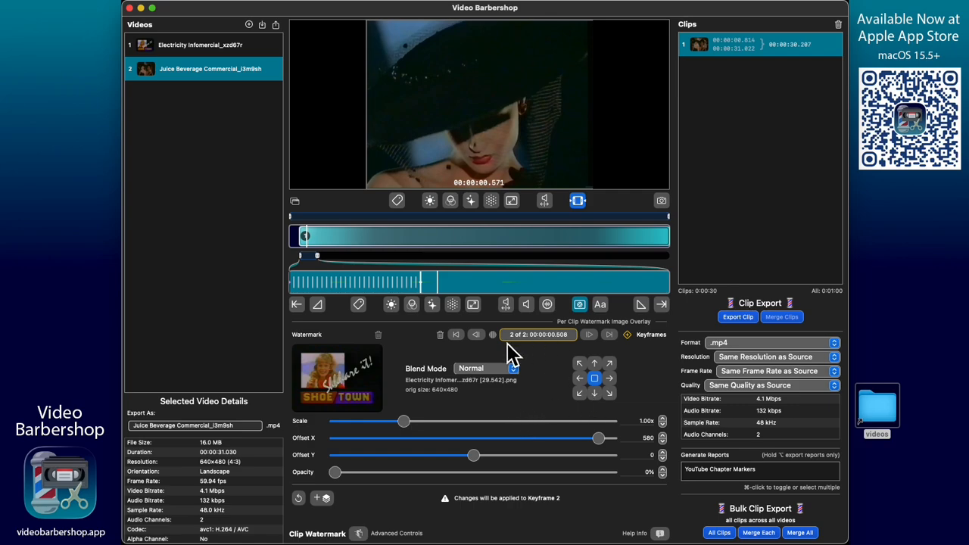
Reset the watermark's adjustments at keyframe 2 and move the playhead to about 00:00:00.223
{"action": "left_click", "coordinate": [298, 499]}
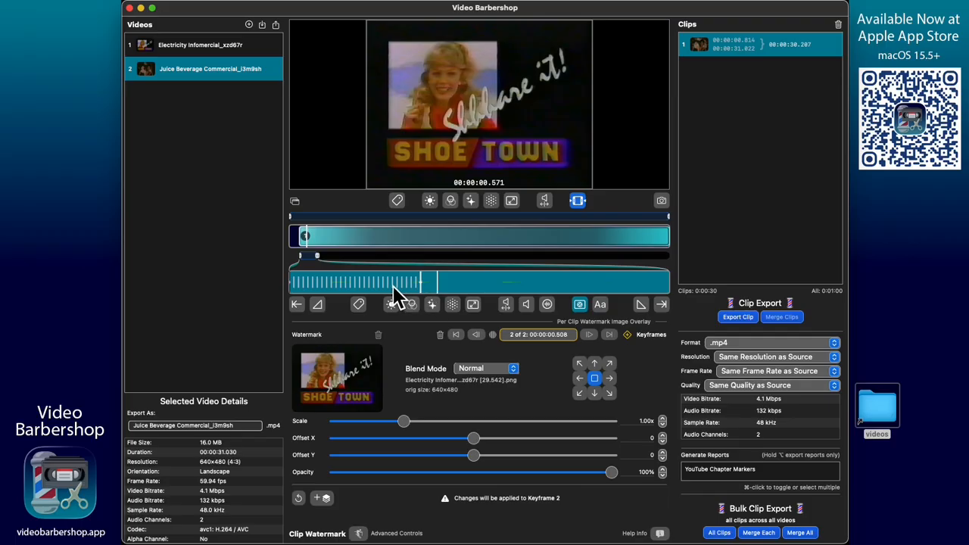
{"action": "mouse_move", "coordinate": [395, 285]}
{"action": "left_mouse_down"}
{"action": "mouse_move", "coordinate": [277, 284]}
{"action": "mouse_move", "coordinate": [405, 288]}
{"action": "left_mouse_up"}
{"action": "left_click", "coordinate": [350, 286]}
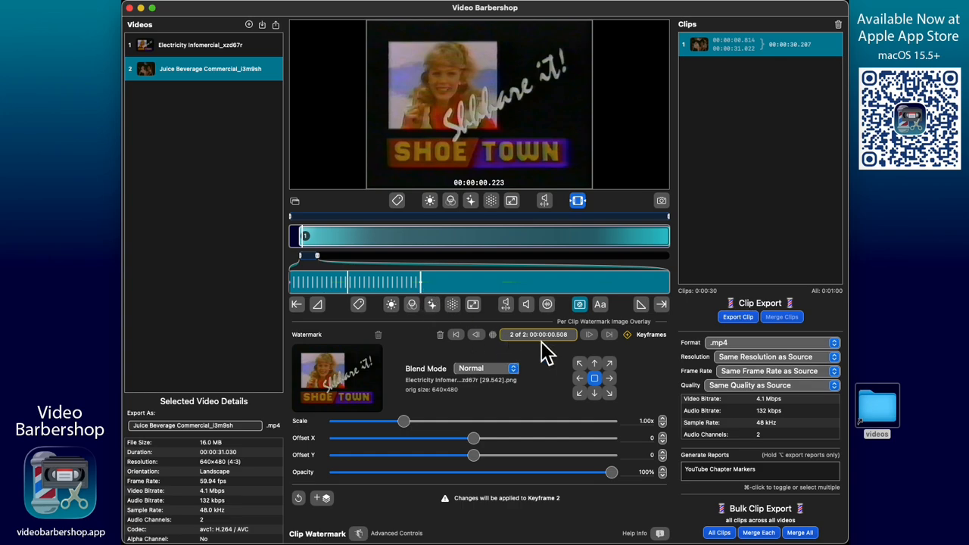
Check watermark keyframe 1, return to keyframe 2 and set its Offset X to 586
{"action": "left_click", "coordinate": [485, 338]}
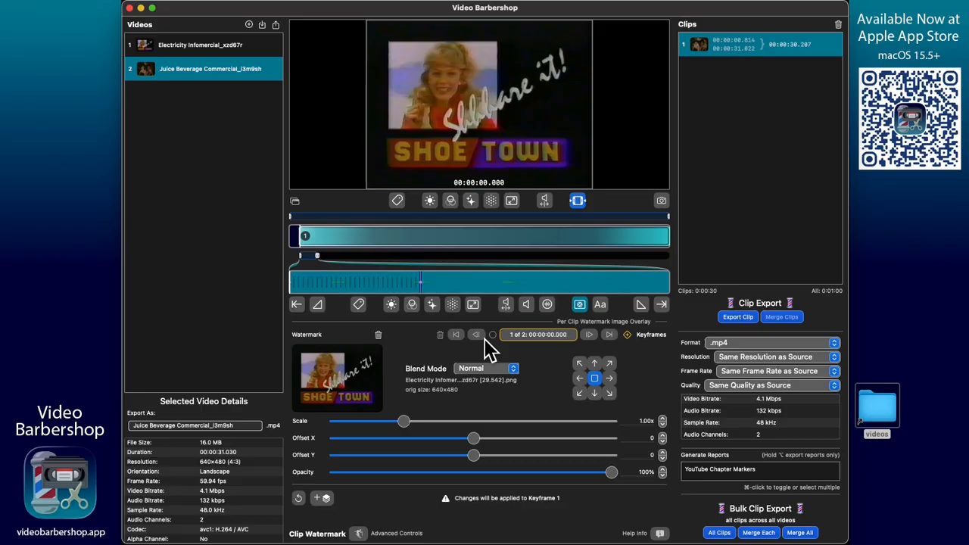
{"action": "left_click", "coordinate": [590, 336]}
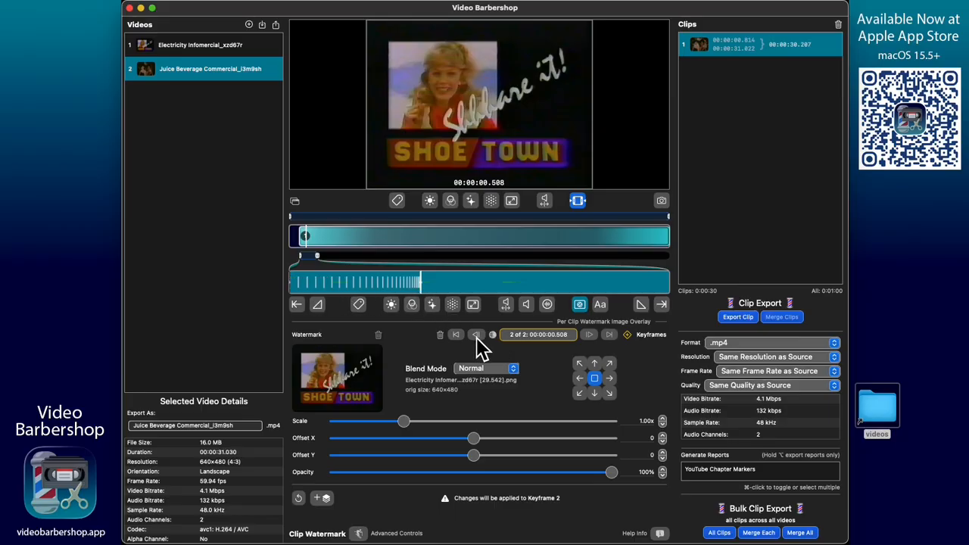
{"action": "left_click_drag", "start_coordinate": [323, 287], "coordinate": [374, 287]}
{"action": "left_click_drag", "start_coordinate": [473, 438], "coordinate": [600, 447]}
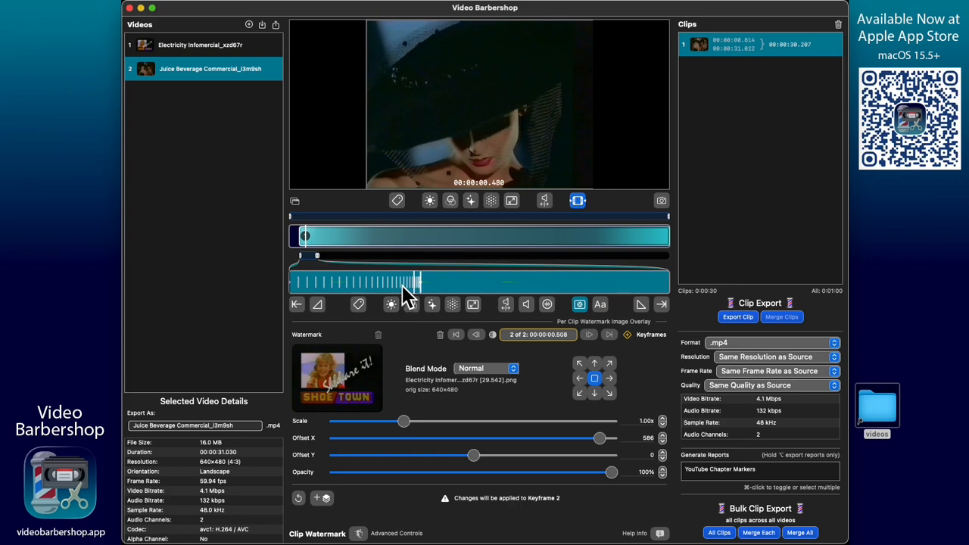
Scrub through the sliding watermark transition and set Offset X at keyframe 2 to 384
{"action": "left_click_drag", "start_coordinate": [402, 287], "coordinate": [281, 296]}
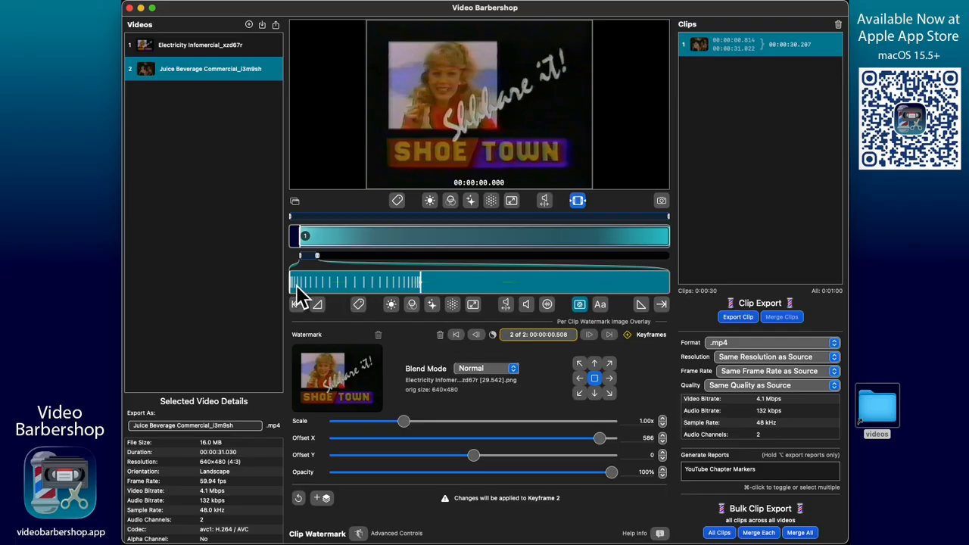
{"action": "left_click_drag", "start_coordinate": [299, 294], "coordinate": [417, 303]}
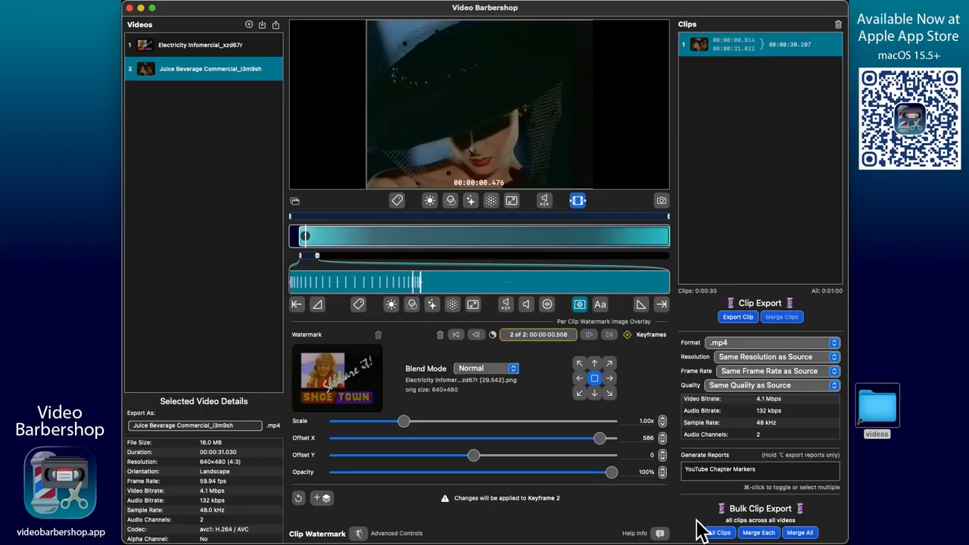
{"action": "left_click_drag", "start_coordinate": [604, 438], "coordinate": [558, 447]}
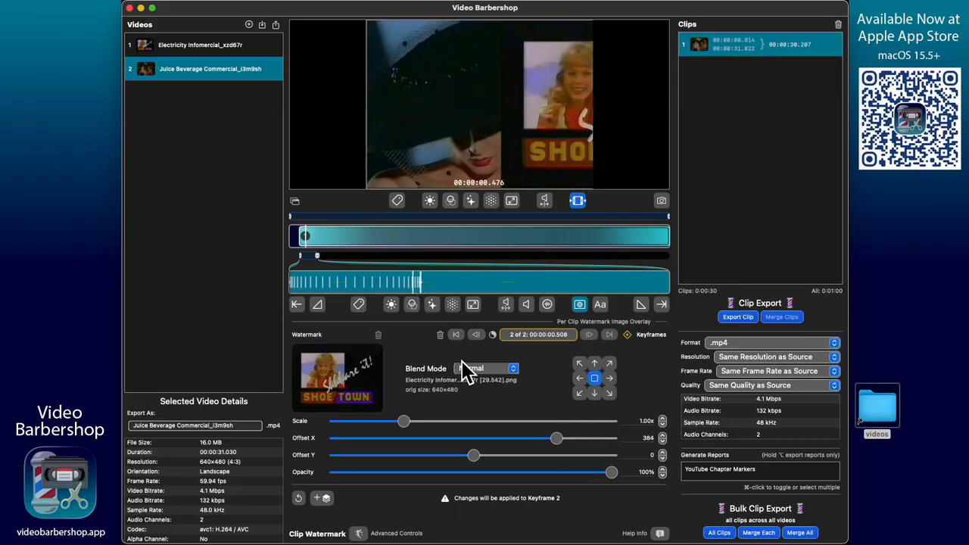
{"action": "mouse_move", "coordinate": [414, 283]}
{"action": "left_mouse_down"}
{"action": "mouse_move", "coordinate": [296, 296]}
{"action": "mouse_move", "coordinate": [413, 298]}
{"action": "left_mouse_up"}
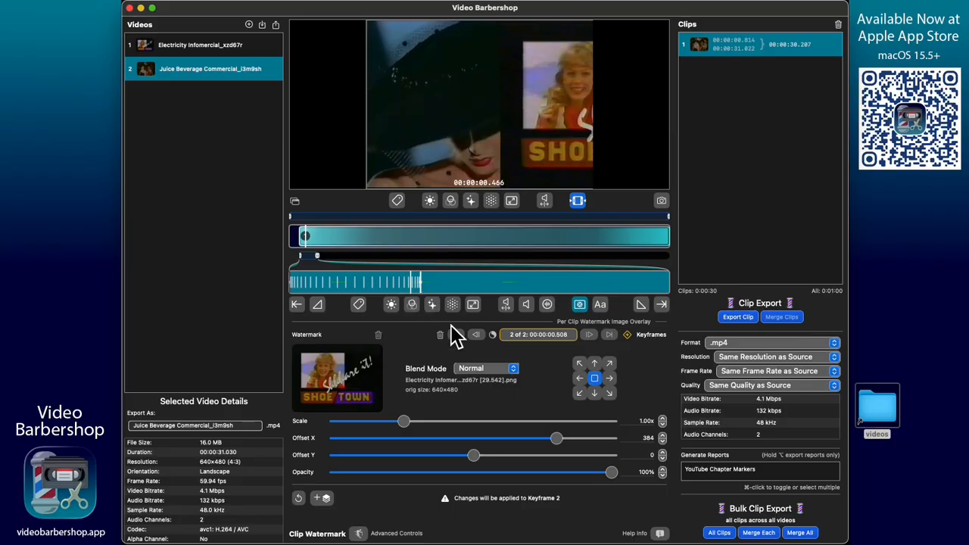
Cycle keyframe 2's easing from the empty-circle mode to the half-filled one, scrubbing the clip timeline to compare the watermark's motion
{"action": "left_click", "coordinate": [494, 334]}
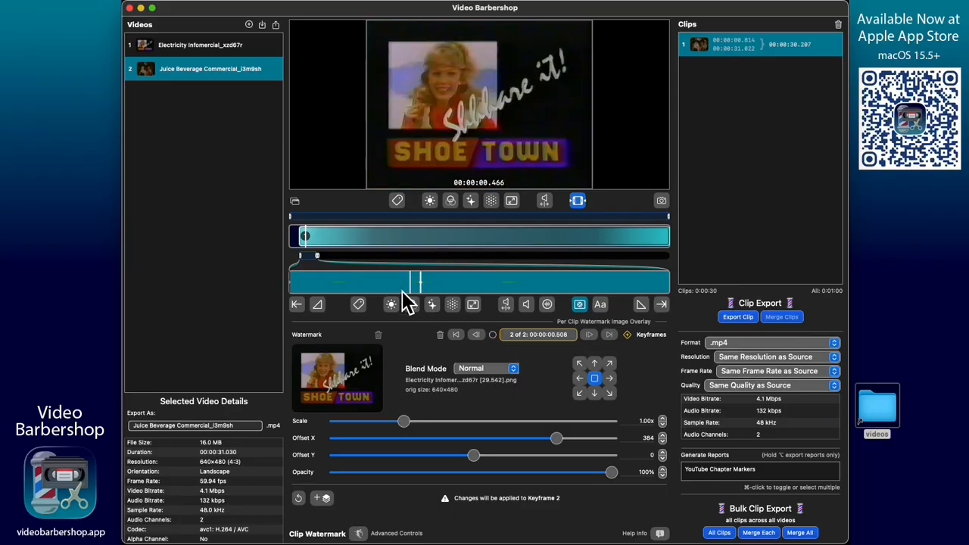
{"action": "left_click_drag", "start_coordinate": [406, 291], "coordinate": [435, 288]}
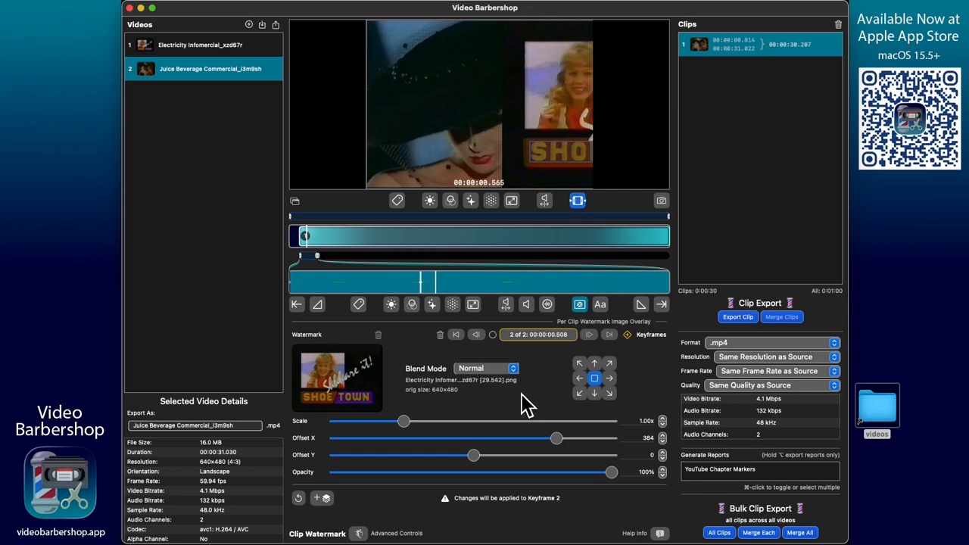
{"action": "left_click", "coordinate": [495, 338]}
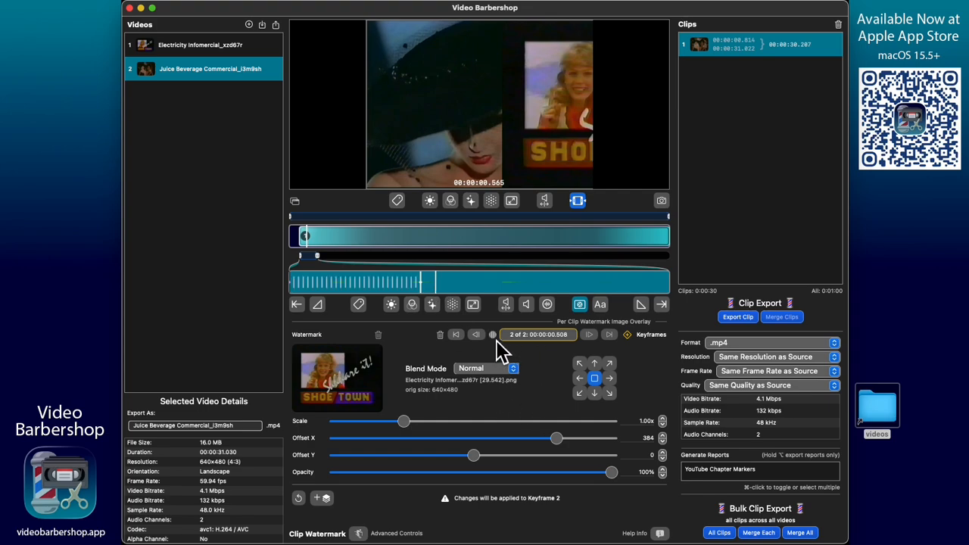
{"action": "left_click", "coordinate": [495, 339]}
{"action": "left_click_drag", "start_coordinate": [359, 287], "coordinate": [440, 296]}
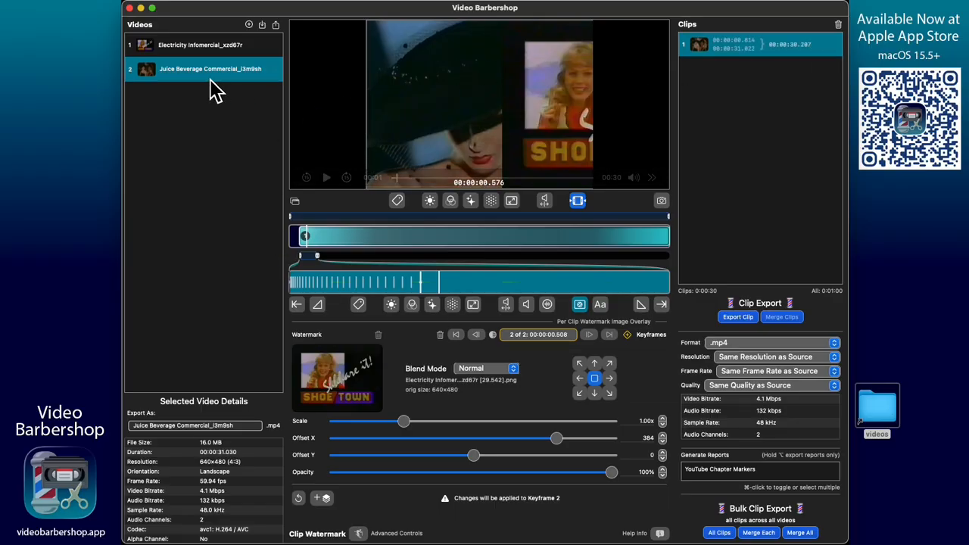
Open the per-clip aspect adjustment and enable the video aspect override for this clip
{"action": "left_click", "coordinate": [470, 306]}
{"action": "left_click", "coordinate": [406, 339]}
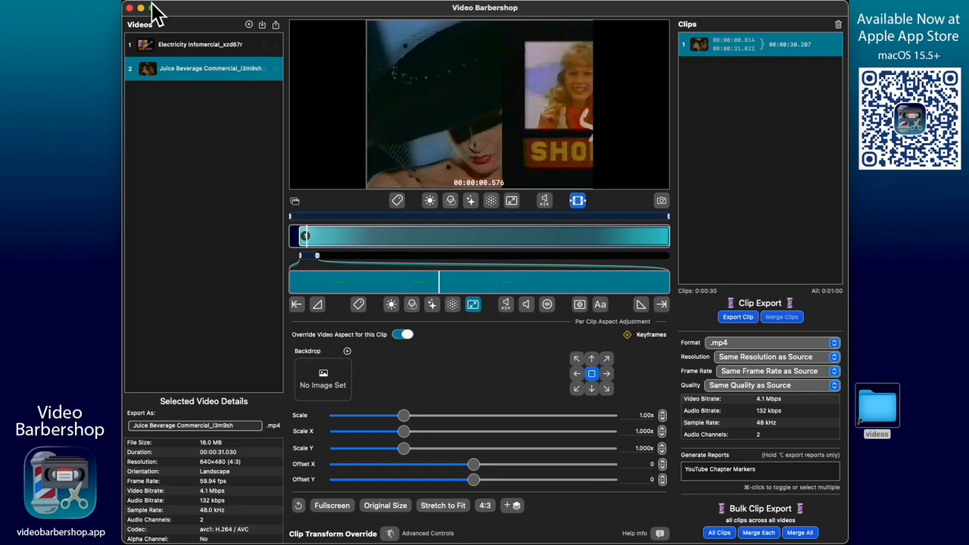
Open the Capture Video Feed dialog, review the available video sources without choosing one, and close it
{"action": "left_click", "coordinate": [120, 7]}
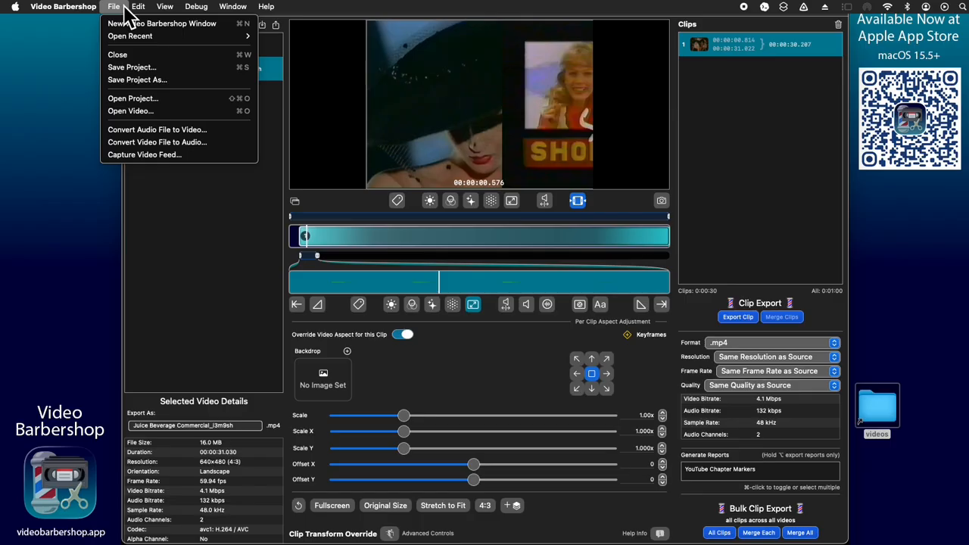
{"action": "left_click", "coordinate": [151, 155]}
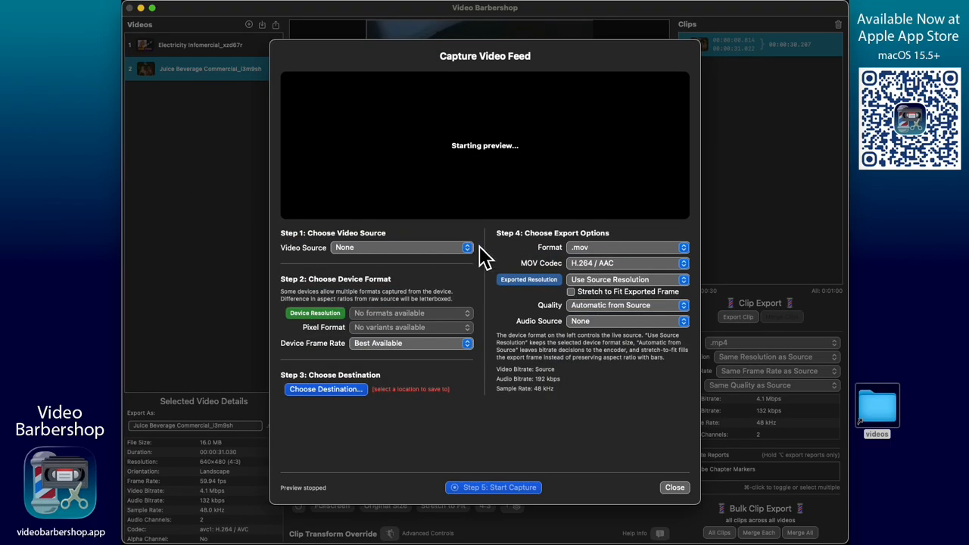
{"action": "left_click", "coordinate": [459, 248]}
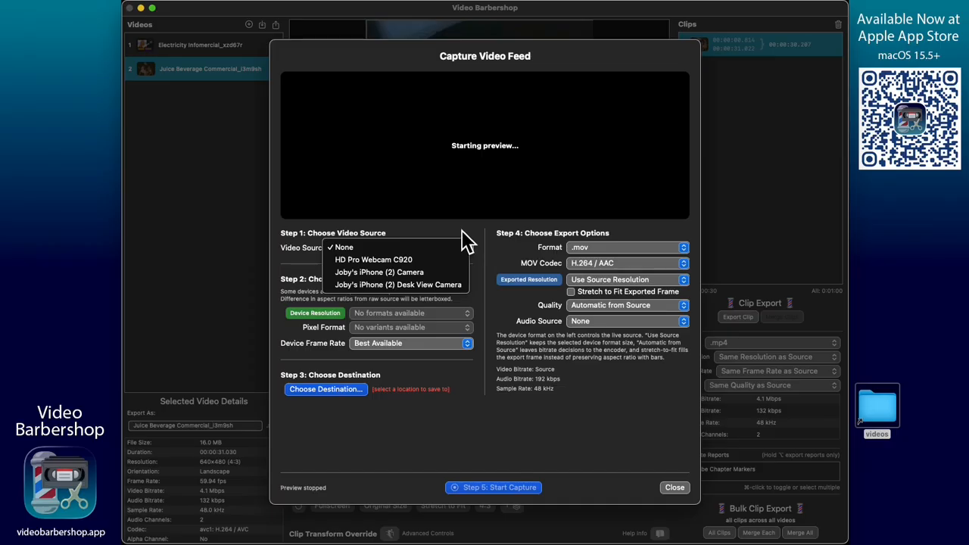
{"action": "left_click", "coordinate": [461, 230]}
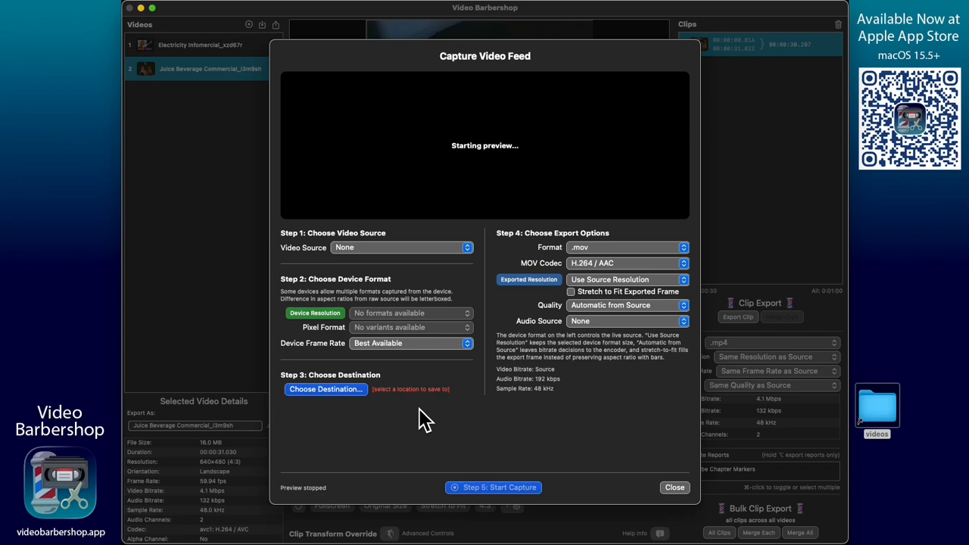
{"action": "left_click", "coordinate": [672, 488]}
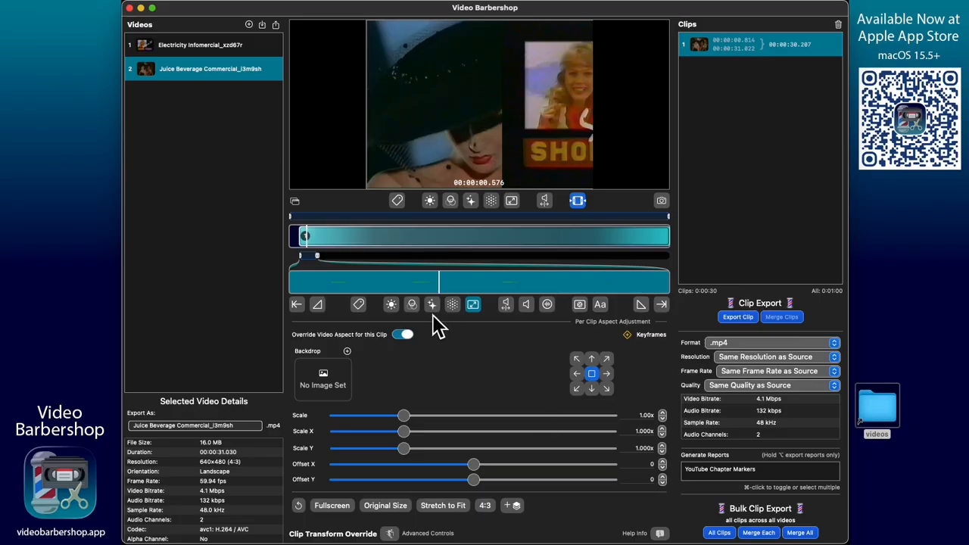
Set the Juice Beverage Commercial video's white balance temperature to 7420K and its hue rotation to -112°
{"action": "left_click", "coordinate": [451, 201]}
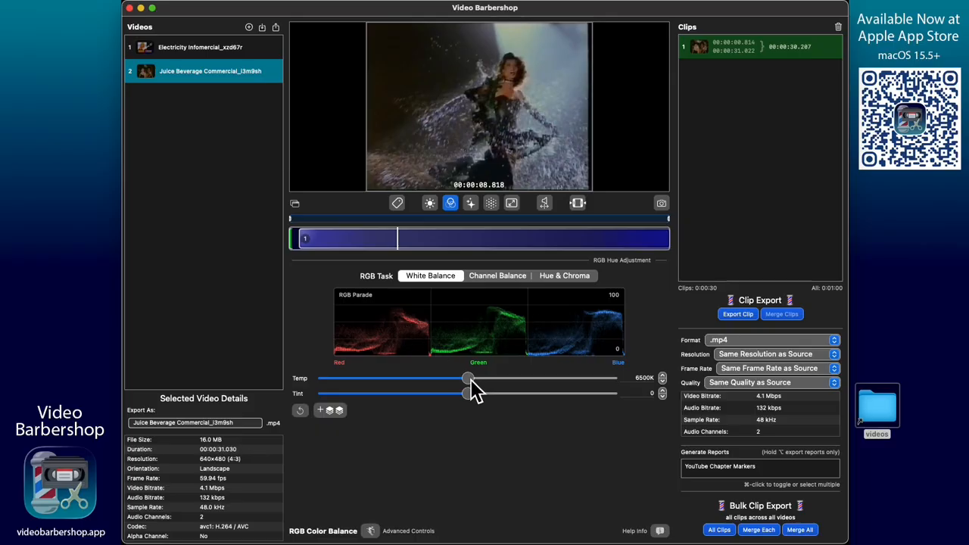
{"action": "left_click_drag", "start_coordinate": [471, 388], "coordinate": [515, 387]}
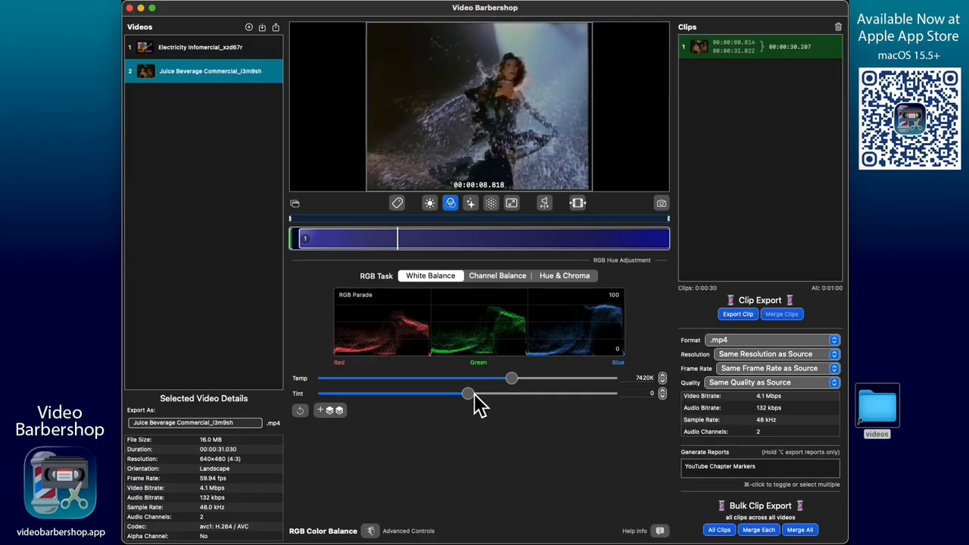
{"action": "left_click", "coordinate": [551, 277]}
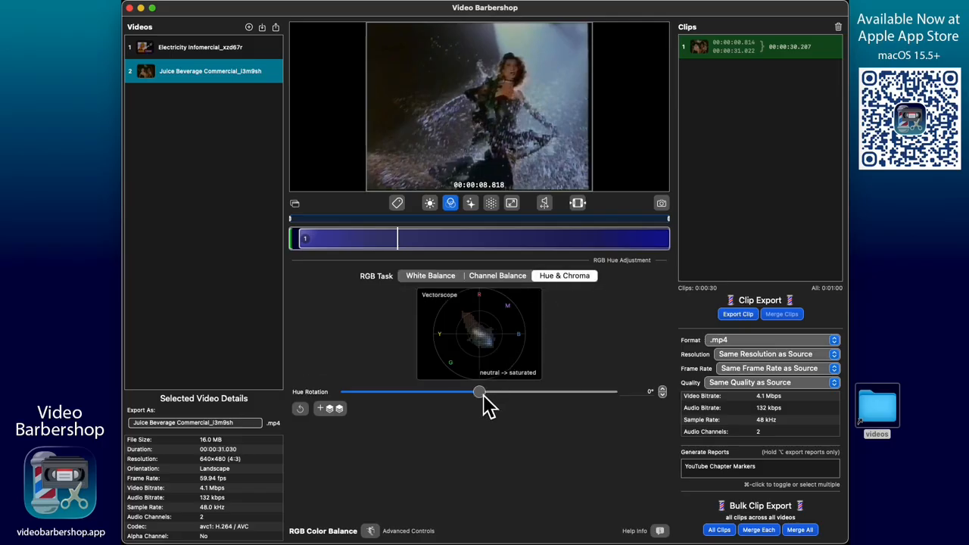
{"action": "left_click_drag", "start_coordinate": [481, 395], "coordinate": [396, 397]}
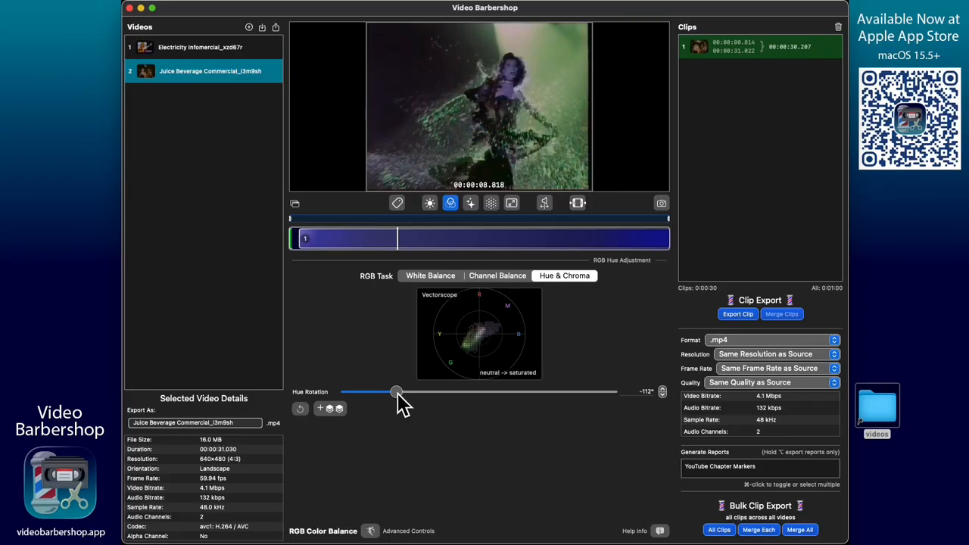